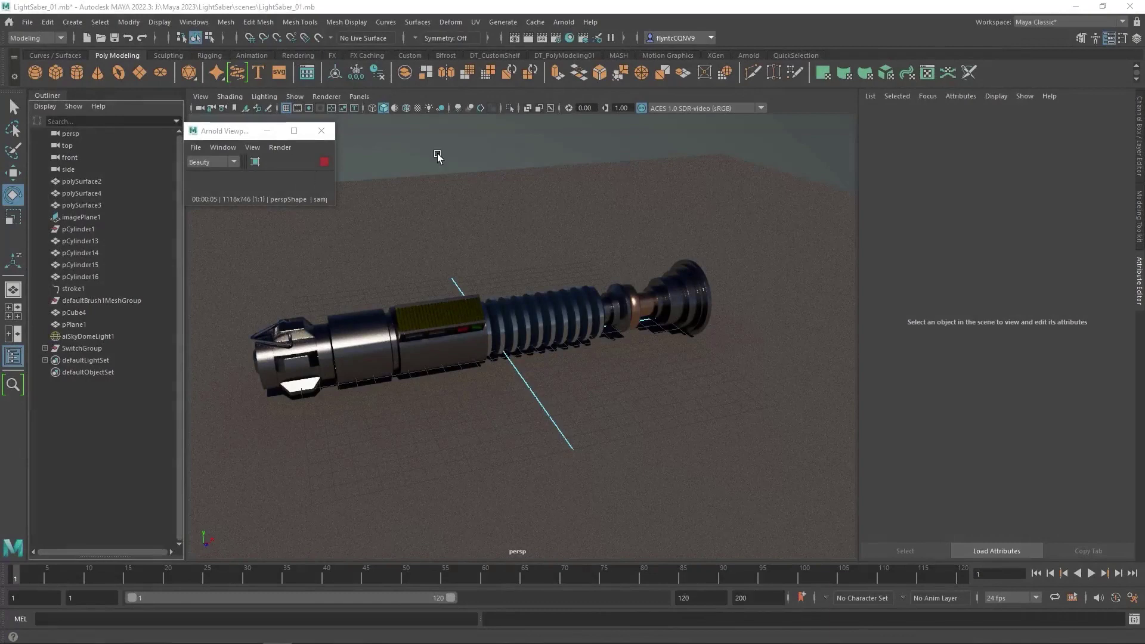
Stop the Arnold IPR, close the Arnold render view, and switch the viewport to Viewport 2.0
{"action": "left_click", "coordinate": [324, 162]}
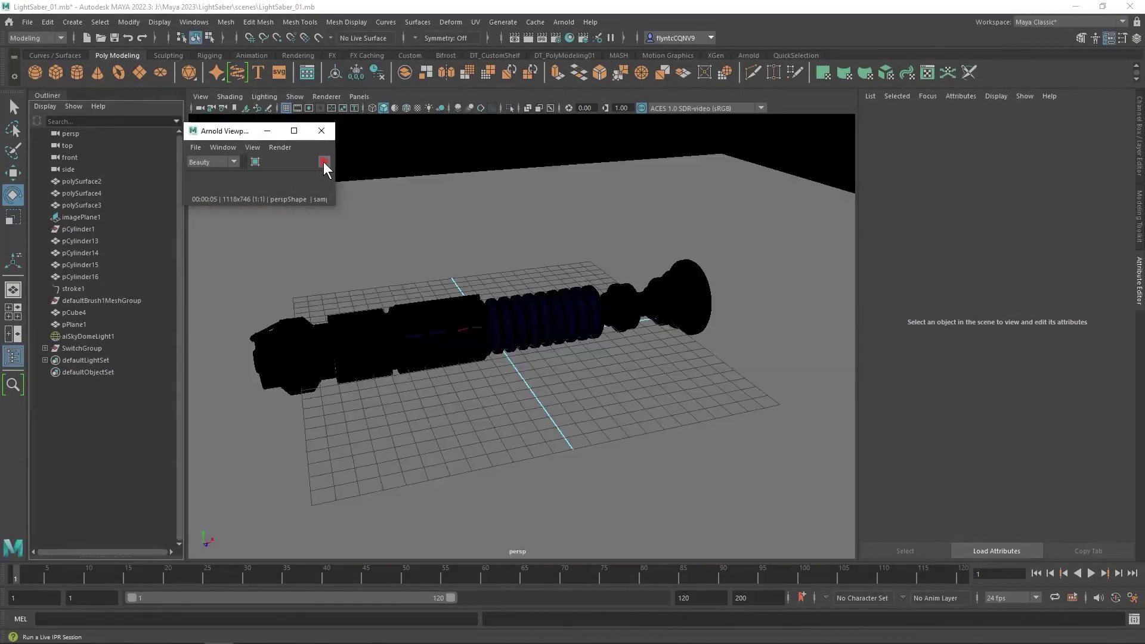
{"action": "left_click", "coordinate": [321, 130]}
{"action": "left_click", "coordinate": [334, 97]}
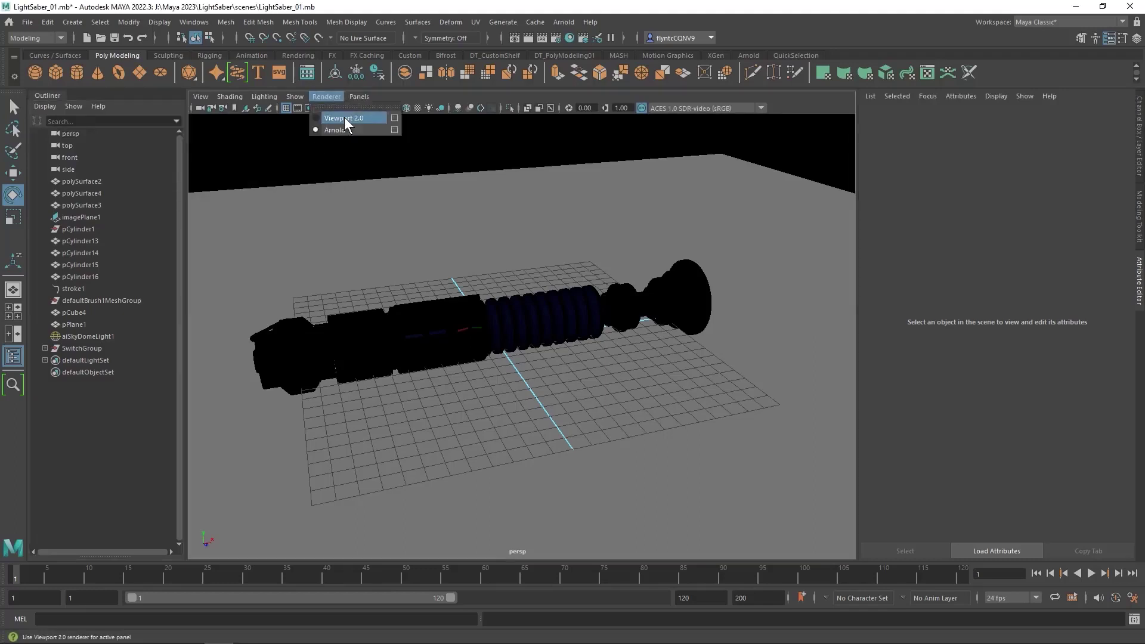
{"action": "left_click", "coordinate": [345, 118]}
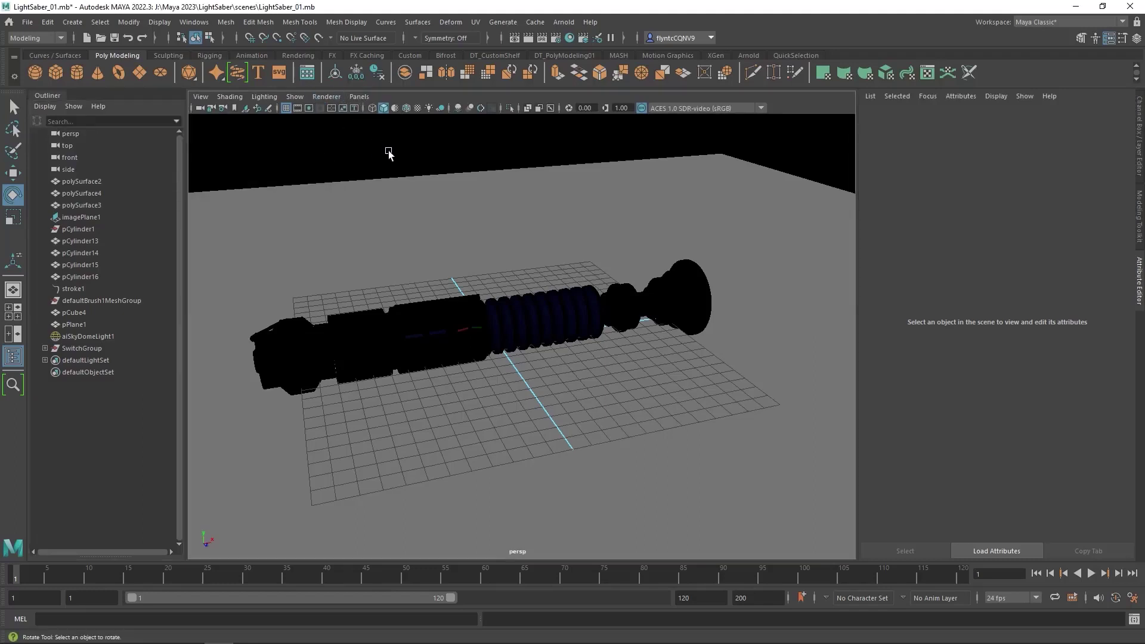
Delete aiSkyDomeLight1 and the floor plane pPlane1
{"action": "left_click", "coordinate": [143, 338]}
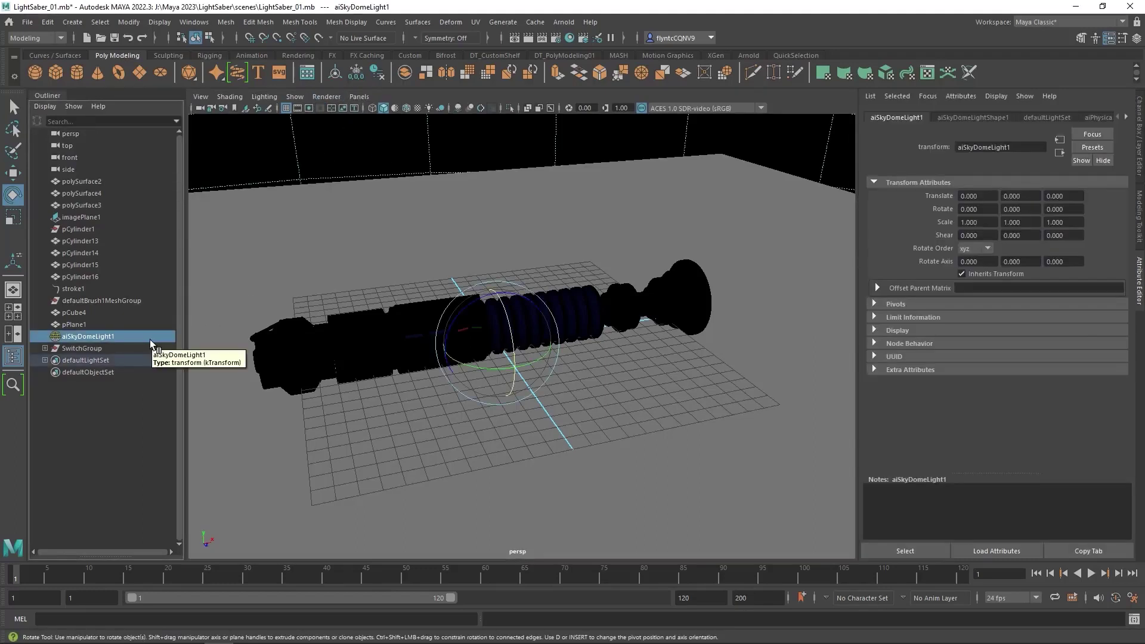
{"action": "key", "text": "Delete"}
{"action": "left_click", "coordinate": [334, 253]}
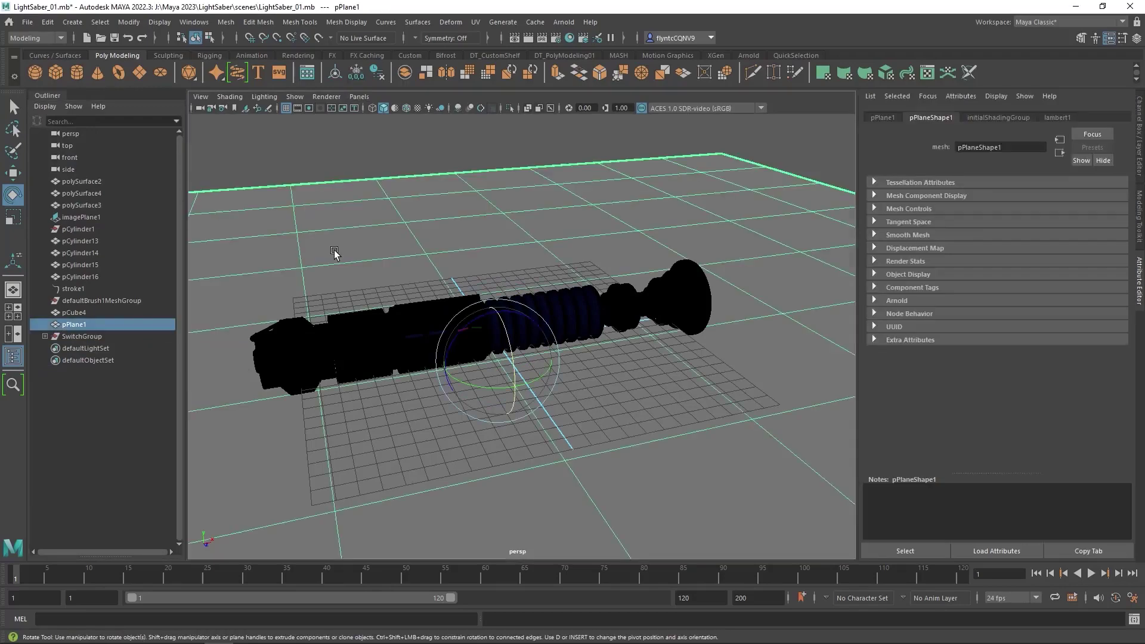
{"action": "key", "text": "Delete"}
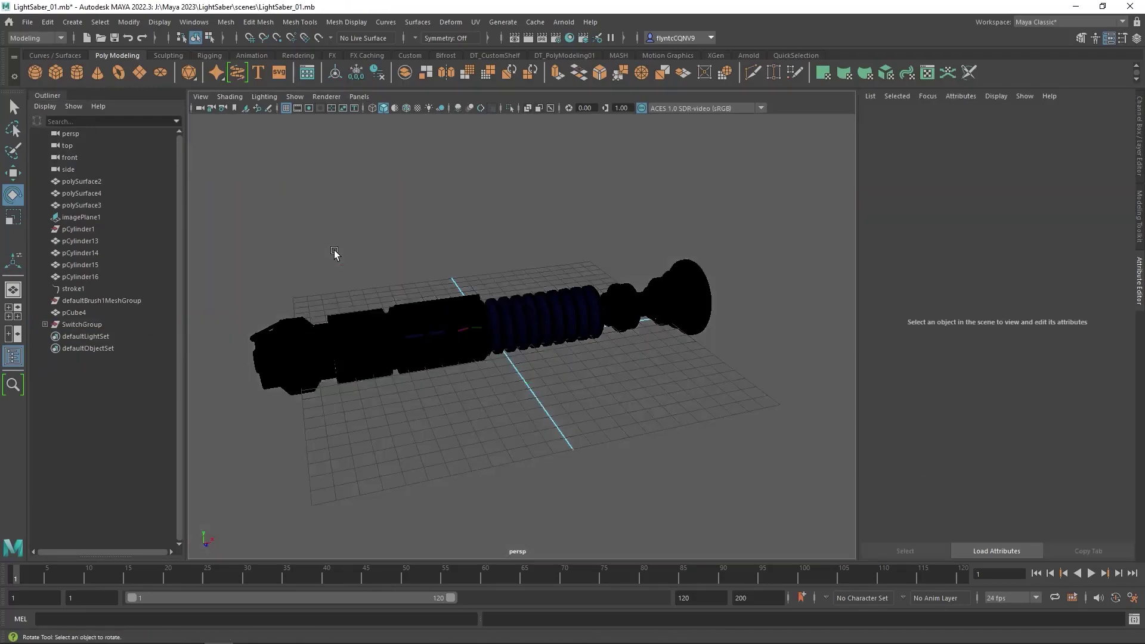
Turn on Use All Lights in the viewport and tumble around the saber
{"action": "left_click", "coordinate": [429, 108]}
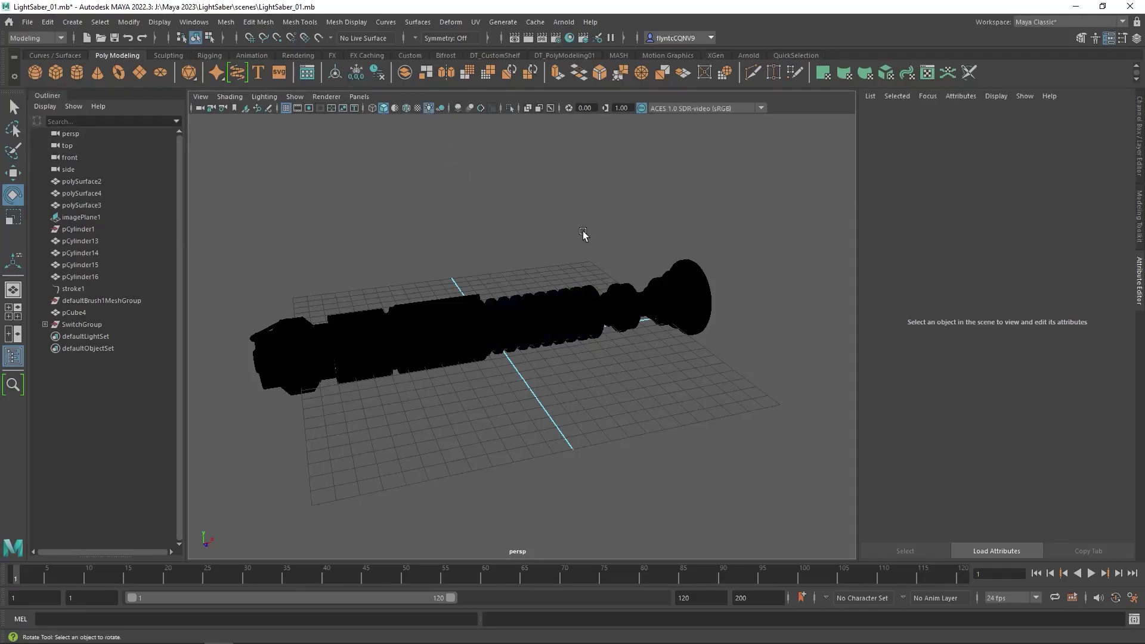
{"action": "left_click_drag", "start_coordinate": [584, 234], "coordinate": [437, 216], "text": "alt"}
{"action": "left_click_drag", "start_coordinate": [484, 249], "coordinate": [520, 267], "text": "alt"}
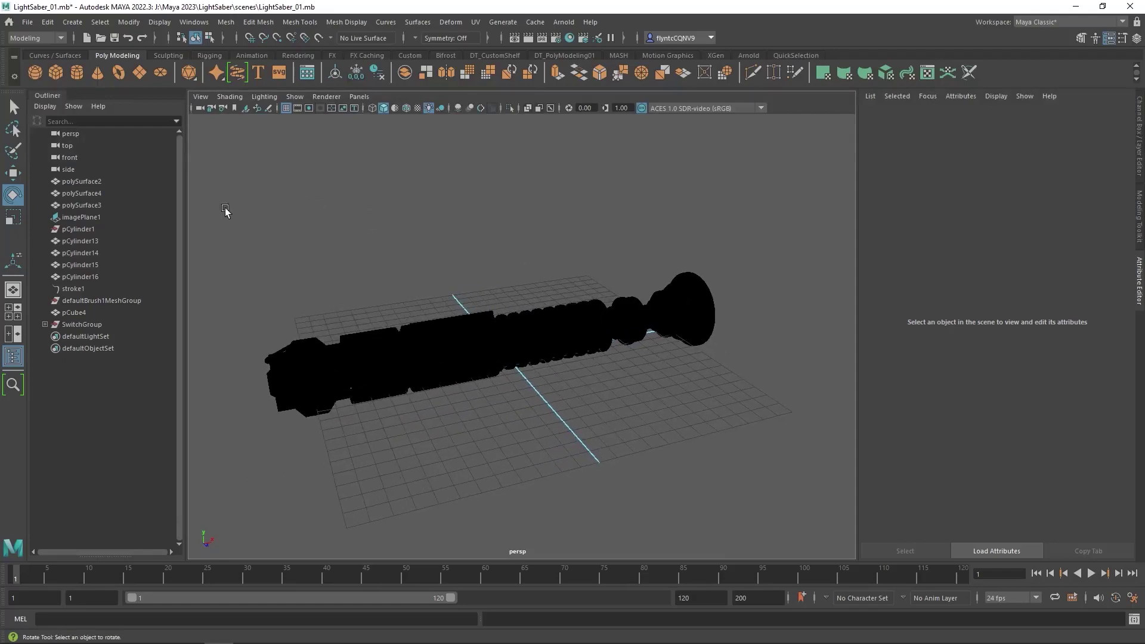
Marquee-select all saber parts, delete all history by type, then deselect
{"action": "left_click_drag", "start_coordinate": [227, 213], "coordinate": [800, 486]}
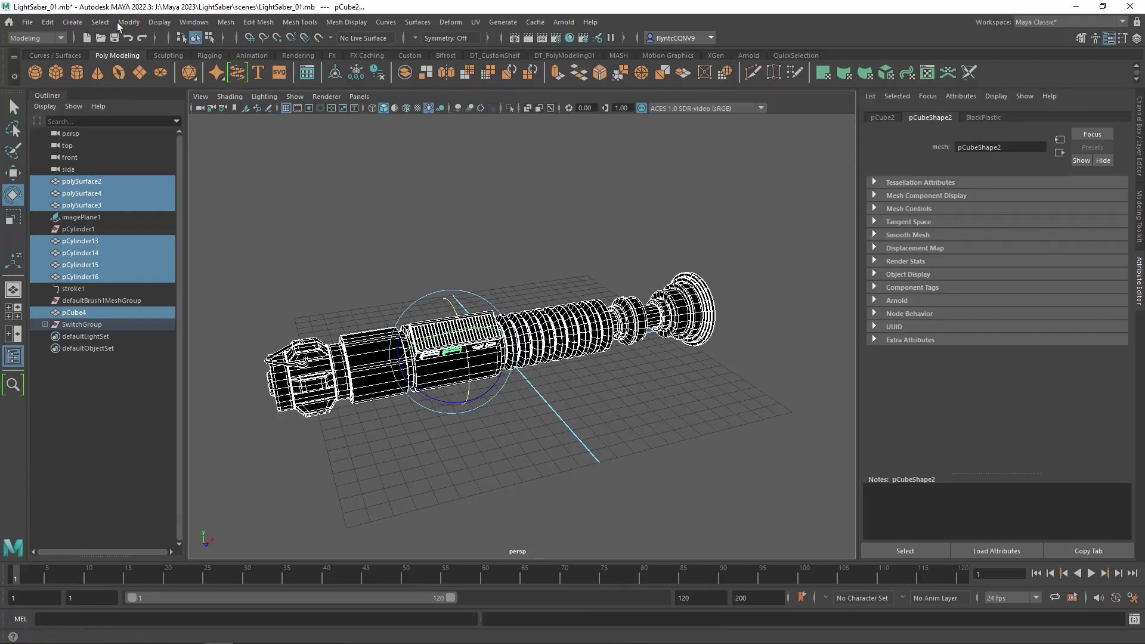
{"action": "left_click", "coordinate": [51, 24]}
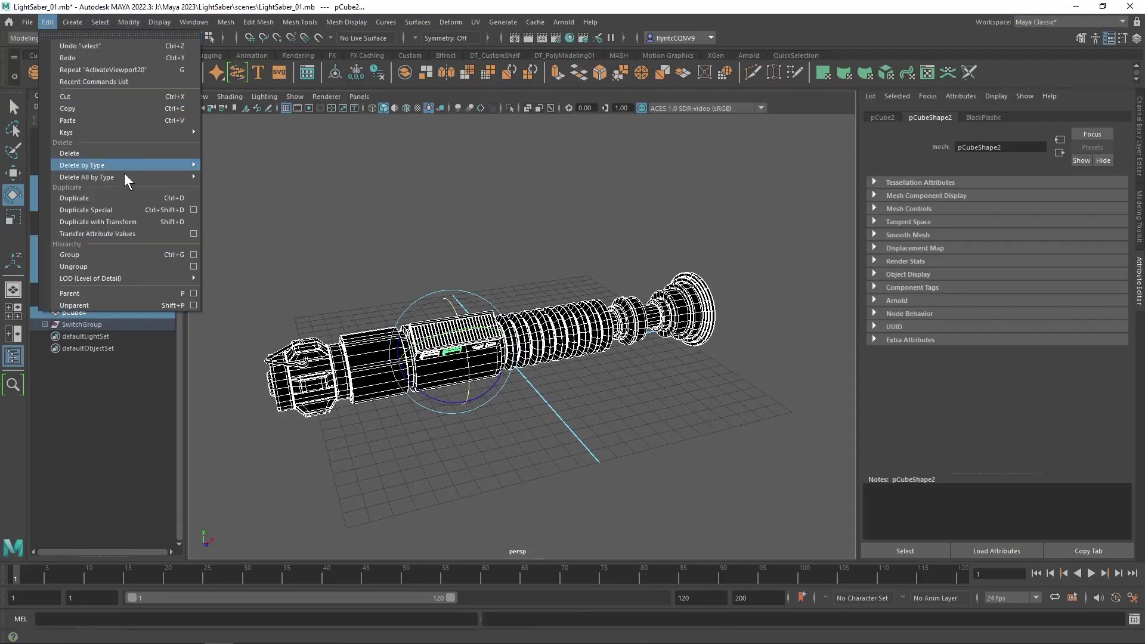
{"action": "mouse_move", "coordinate": [124, 175]}
{"action": "left_click", "coordinate": [234, 178]}
{"action": "left_click", "coordinate": [110, 449]}
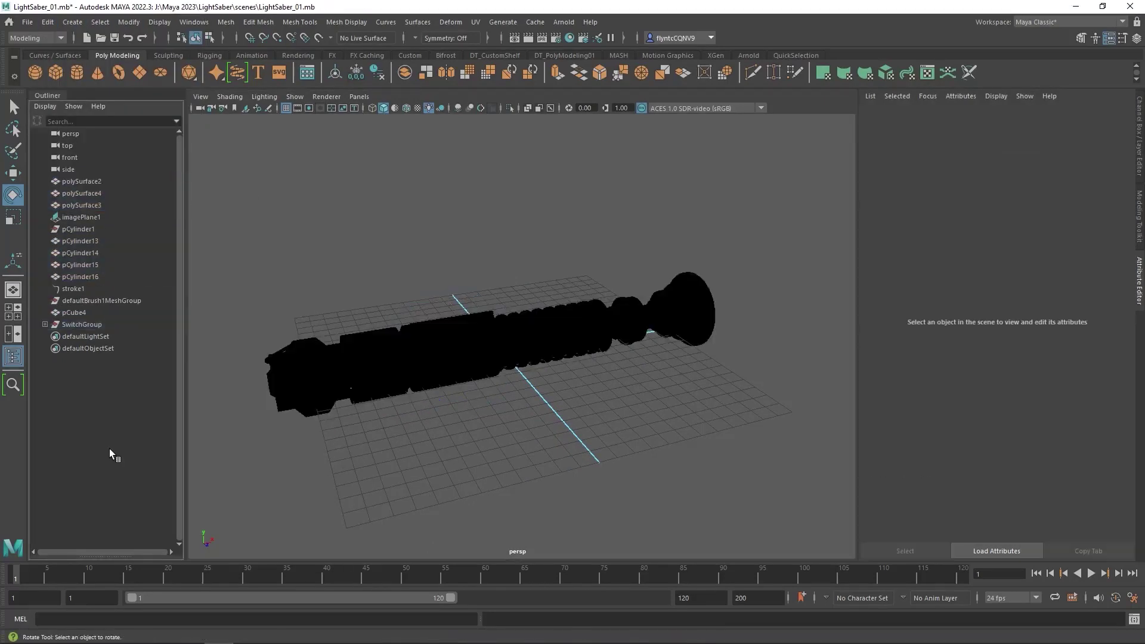
Delete pCylinder1 from the scene
{"action": "left_click_drag", "start_coordinate": [89, 231], "coordinate": [293, 348]}
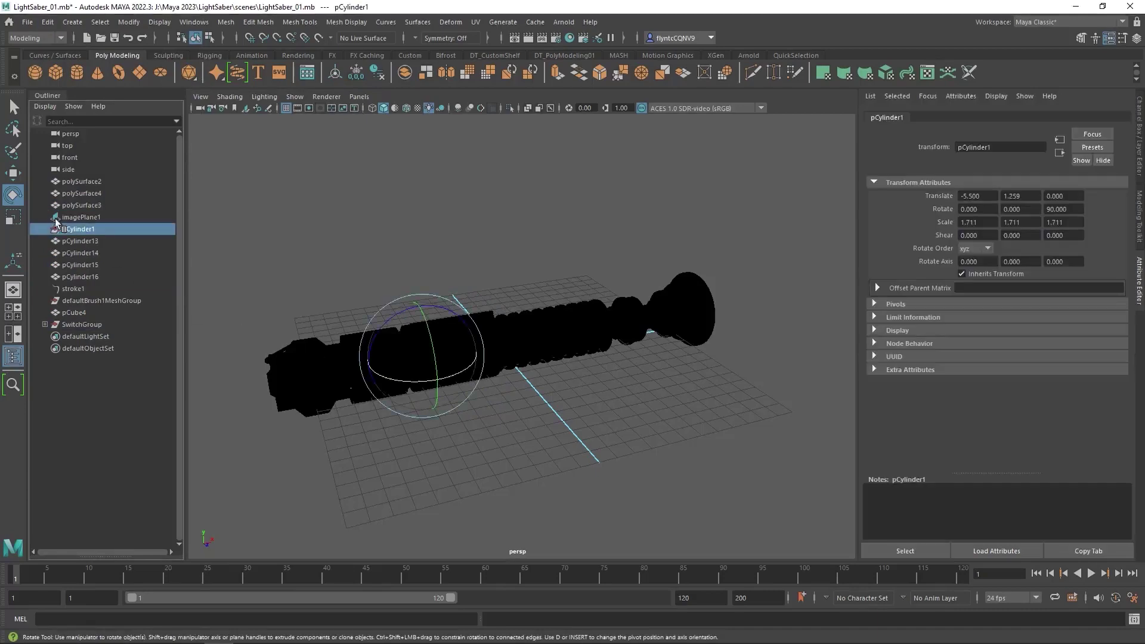
{"action": "left_click", "coordinate": [20, 173]}
{"action": "left_click_drag", "start_coordinate": [368, 372], "coordinate": [476, 465]}
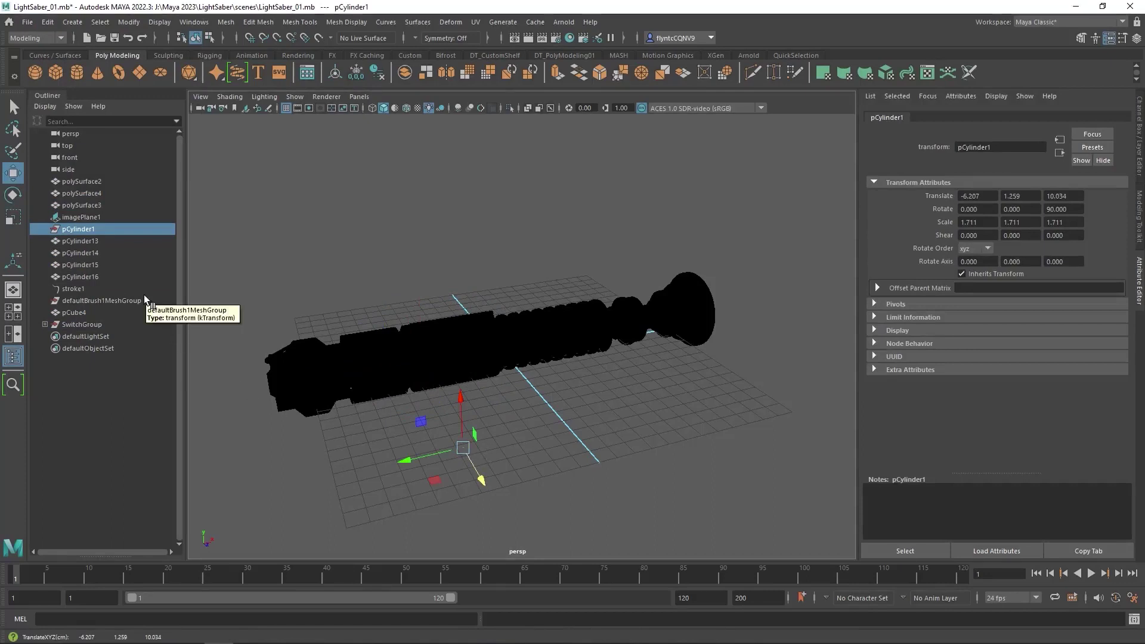
{"action": "key", "text": "Delete"}
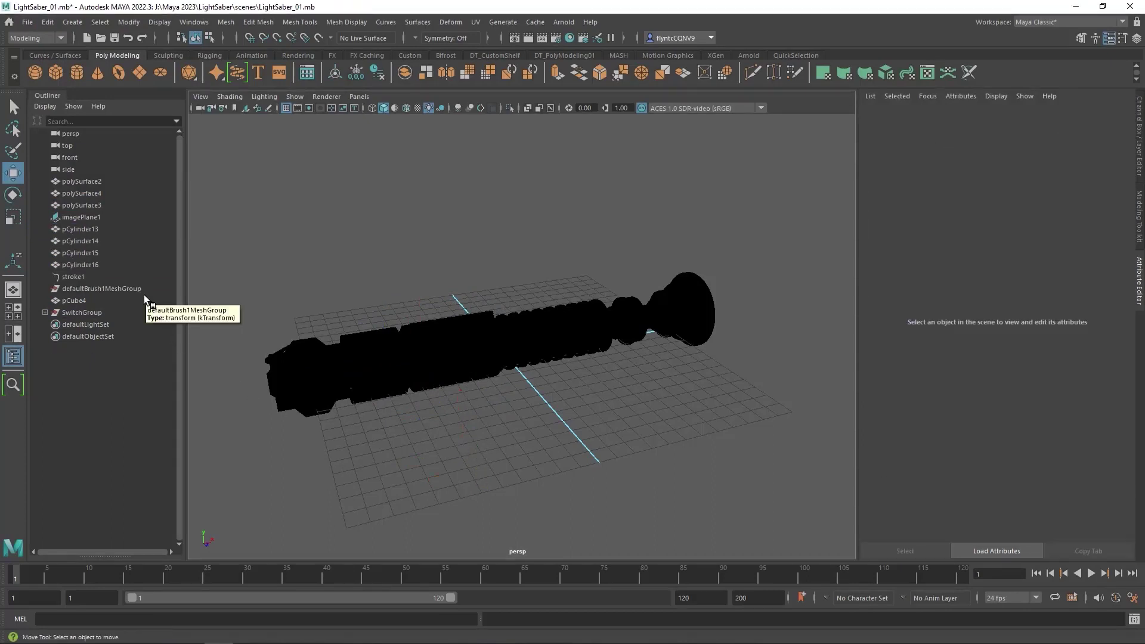
Delete defaultBrush1MeshGroup and stroke1, and reorder imagePlane1 just below the side camera
{"action": "left_click", "coordinate": [113, 291]}
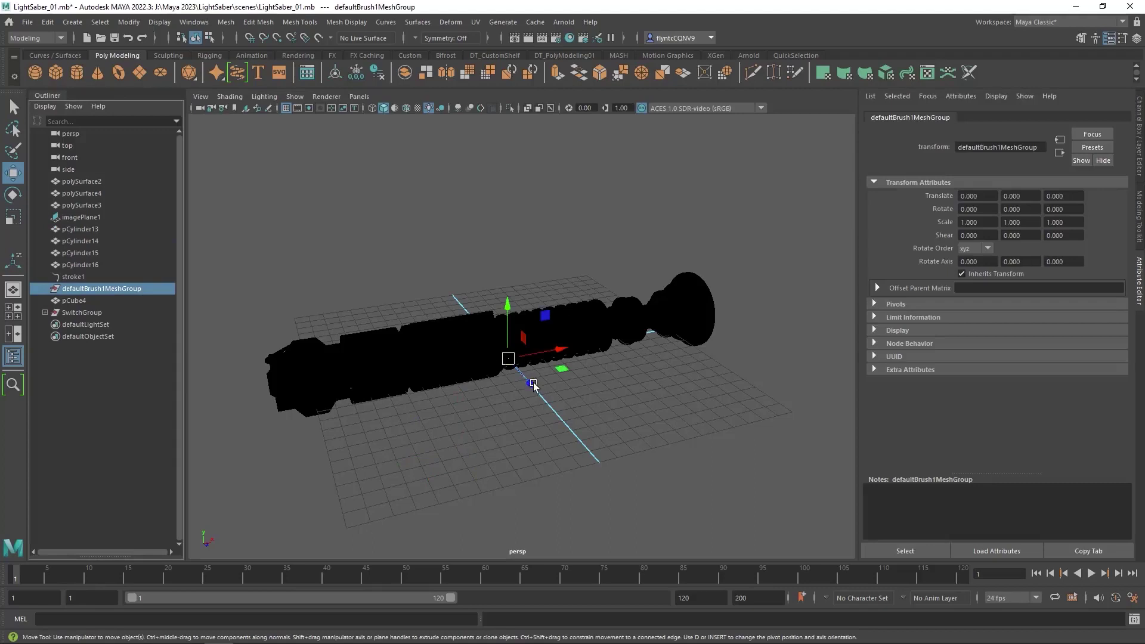
{"action": "left_click_drag", "start_coordinate": [534, 386], "coordinate": [654, 391]}
{"action": "key", "text": "Delete"}
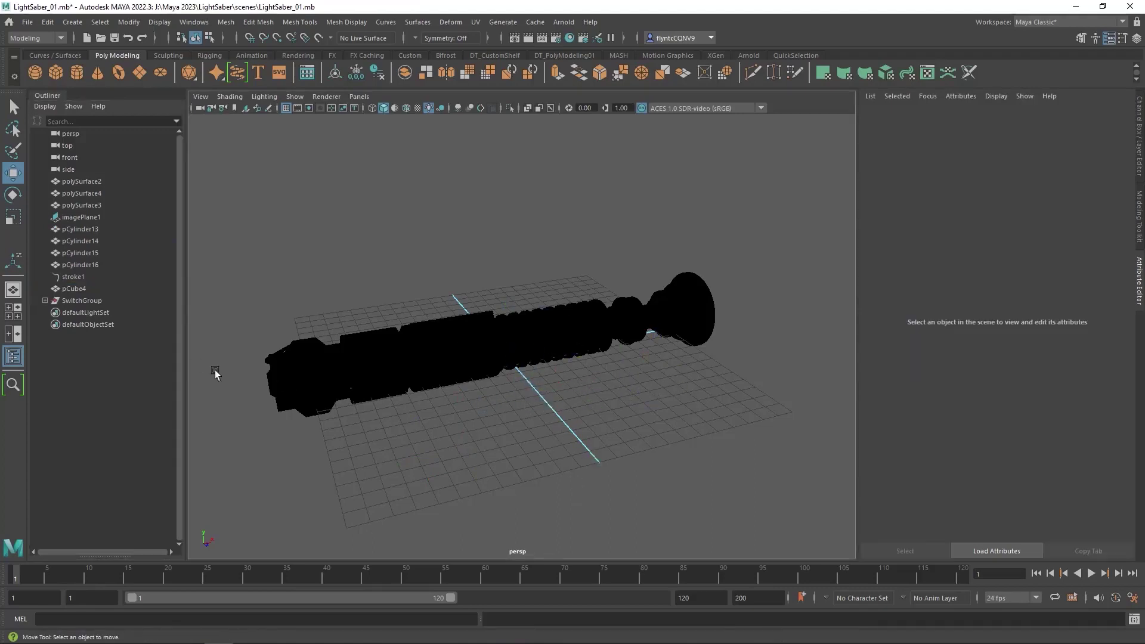
{"action": "left_click", "coordinate": [73, 277]}
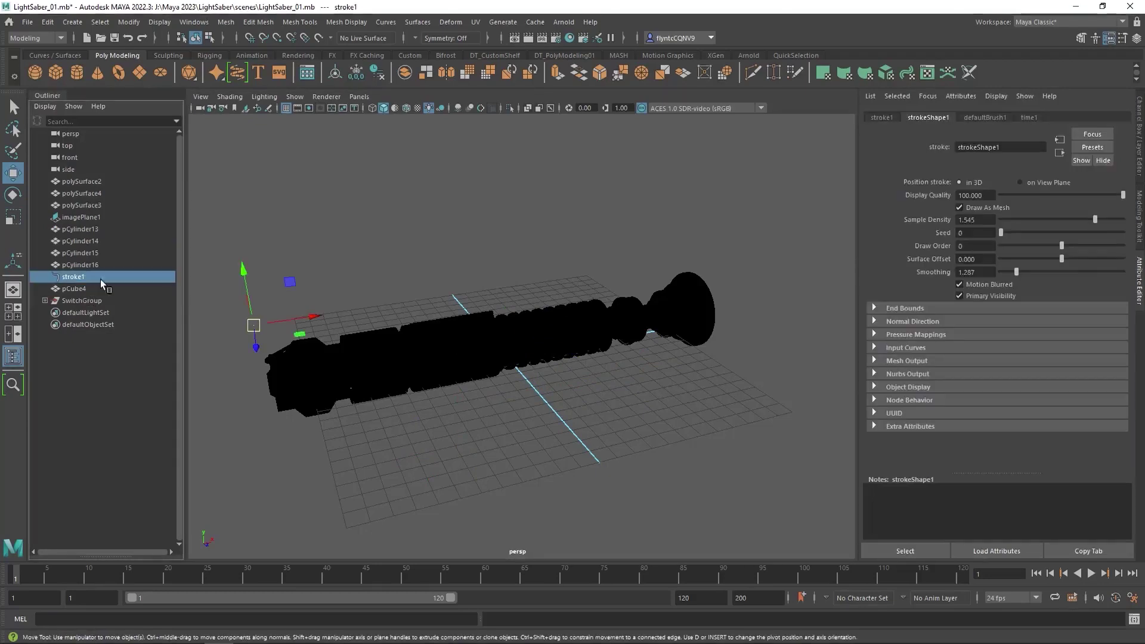
{"action": "key", "text": "Delete"}
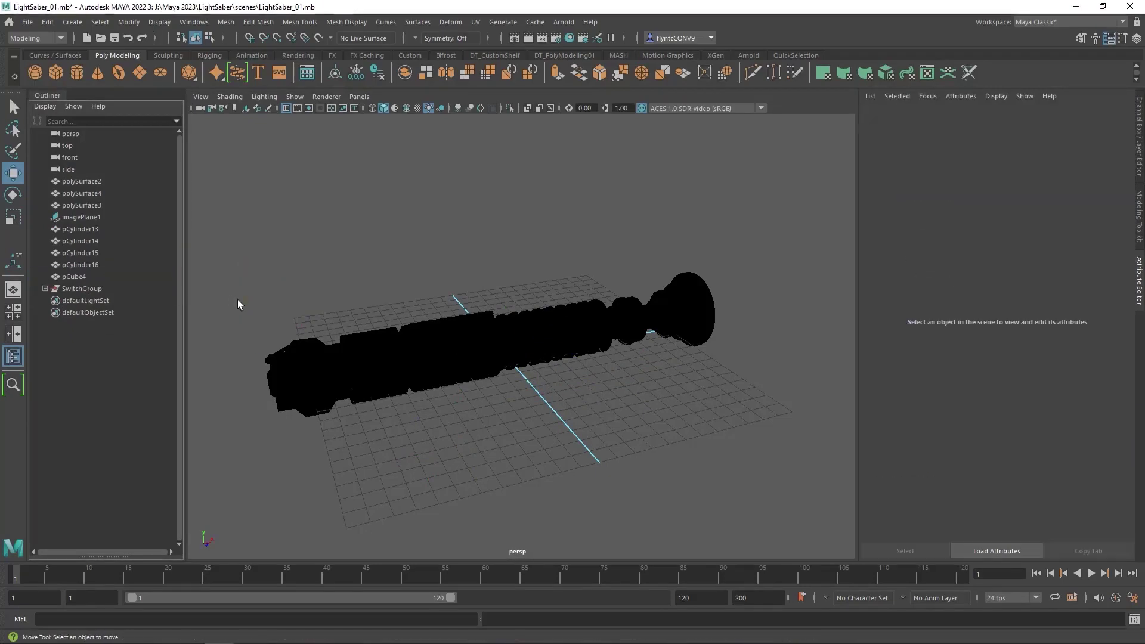
{"action": "left_click", "coordinate": [77, 217]}
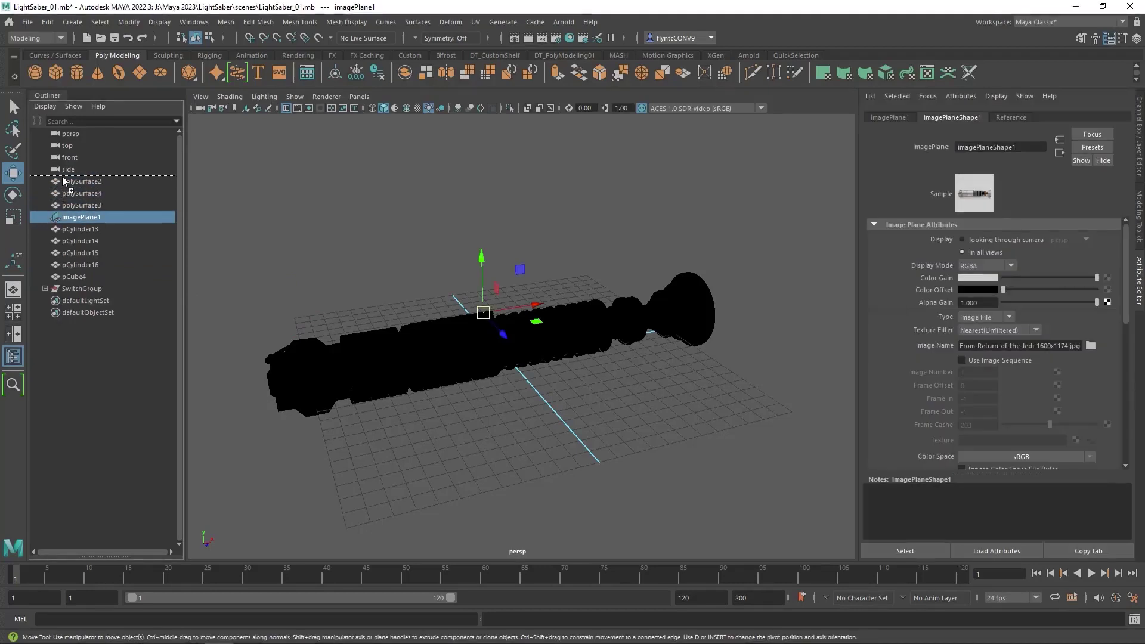
{"action": "left_click_drag", "start_coordinate": [62, 176], "coordinate": [62, 175]}
Rotate SwitchGroup to 22.119 on X
{"action": "left_click", "coordinate": [77, 289]}
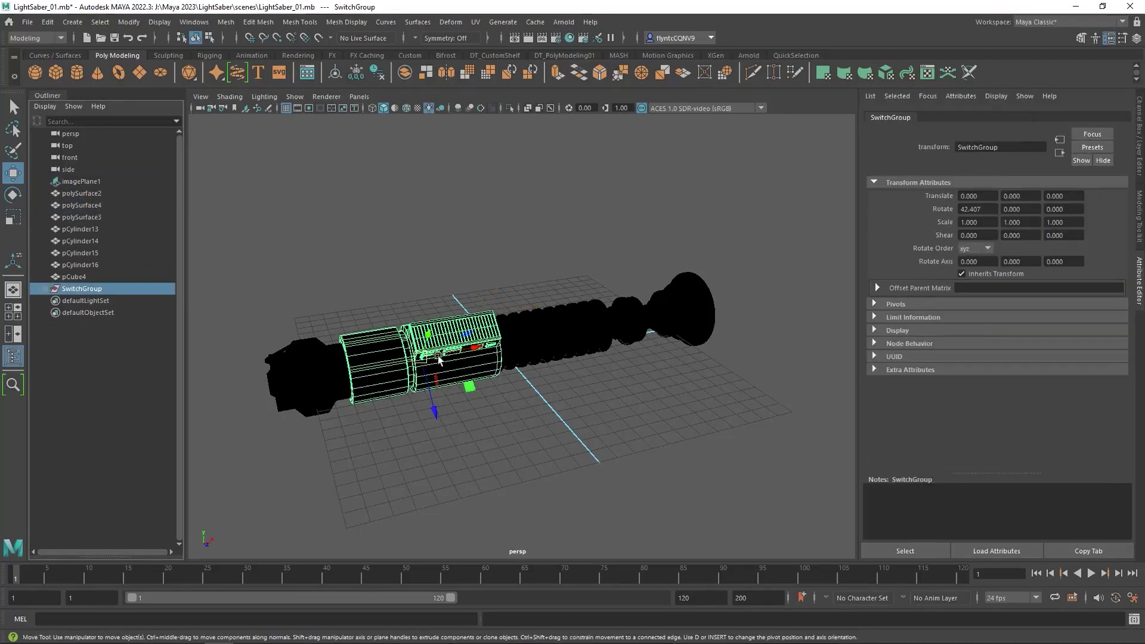
{"action": "left_click", "coordinate": [13, 194]}
{"action": "left_click_drag", "start_coordinate": [426, 329], "coordinate": [432, 346]}
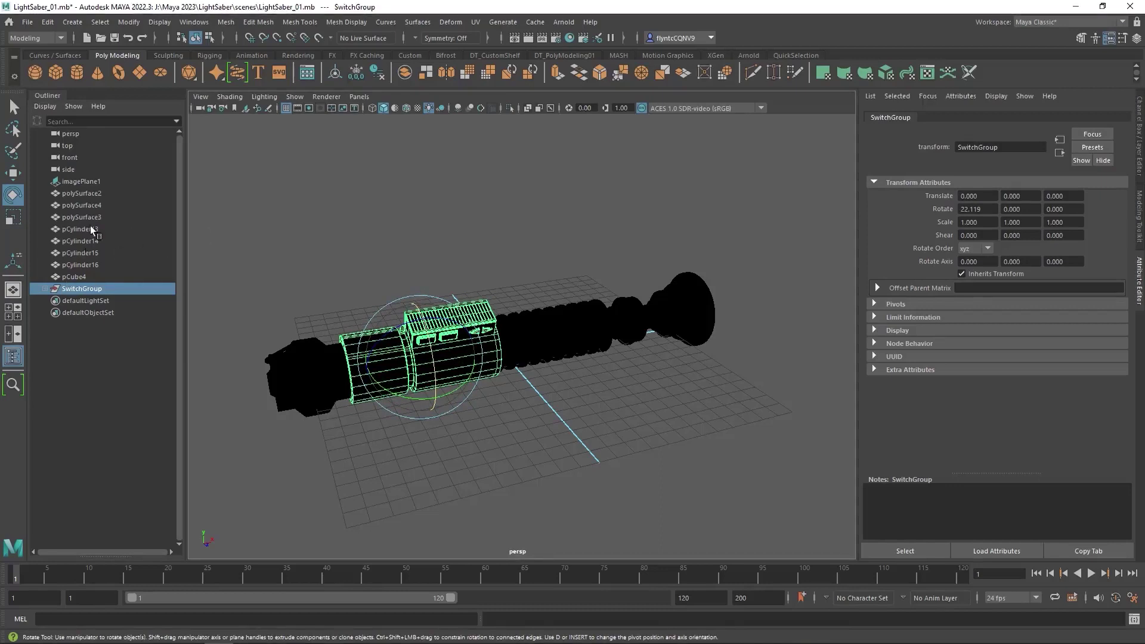
Save the scene to LightSaber_01.mb
{"action": "left_click", "coordinate": [28, 22]}
{"action": "left_click", "coordinate": [73, 72]}
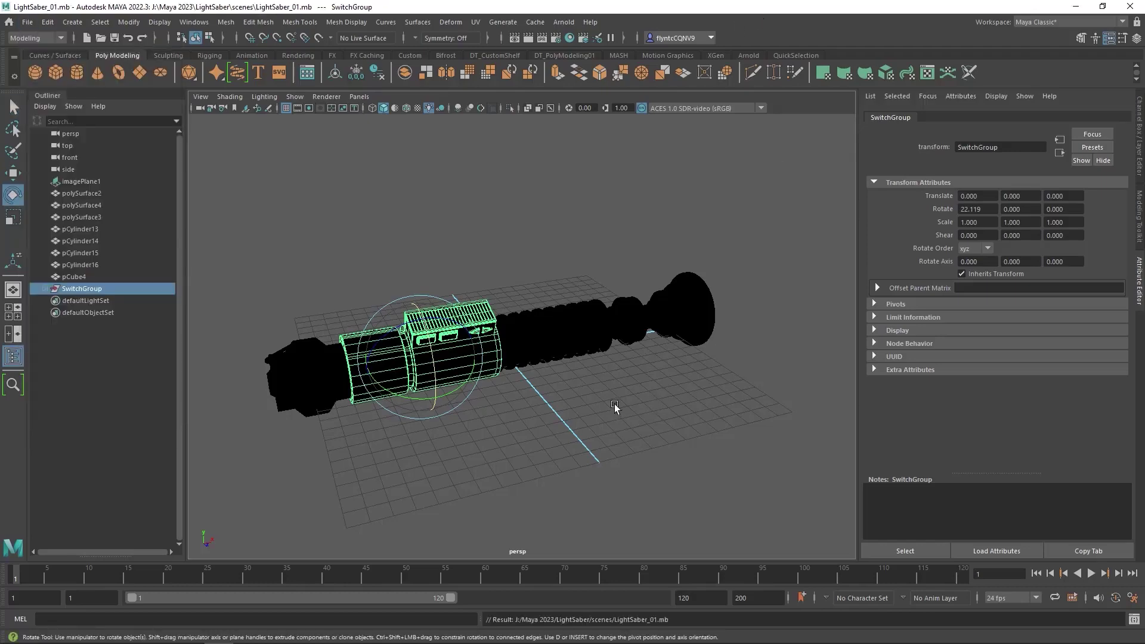
{"action": "left_click_drag", "start_coordinate": [614, 403], "coordinate": [578, 435], "text": "alt"}
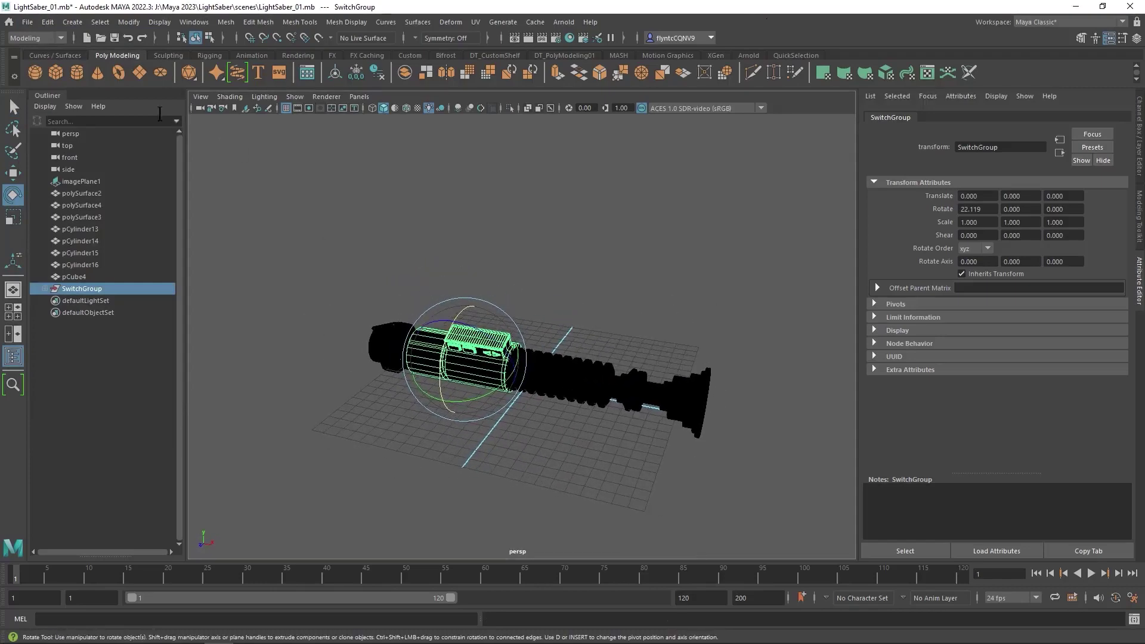
Start a File > Import and browse the folders on the J: drive
{"action": "left_click", "coordinate": [27, 23]}
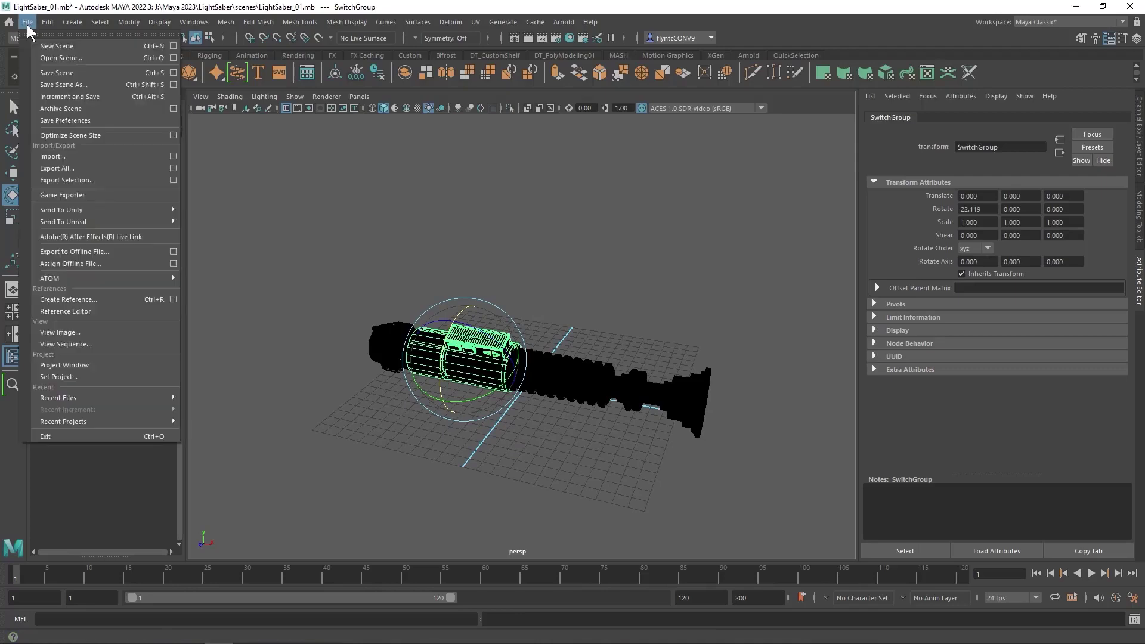
{"action": "left_click", "coordinate": [91, 157]}
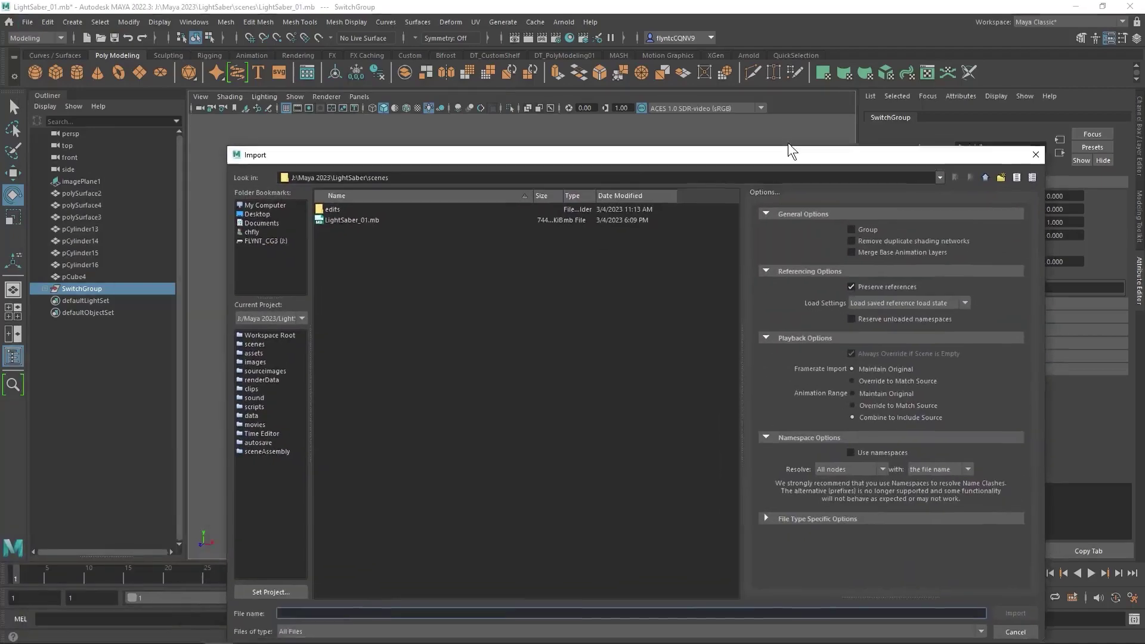
{"action": "left_click_drag", "start_coordinate": [788, 142], "coordinate": [754, 141]}
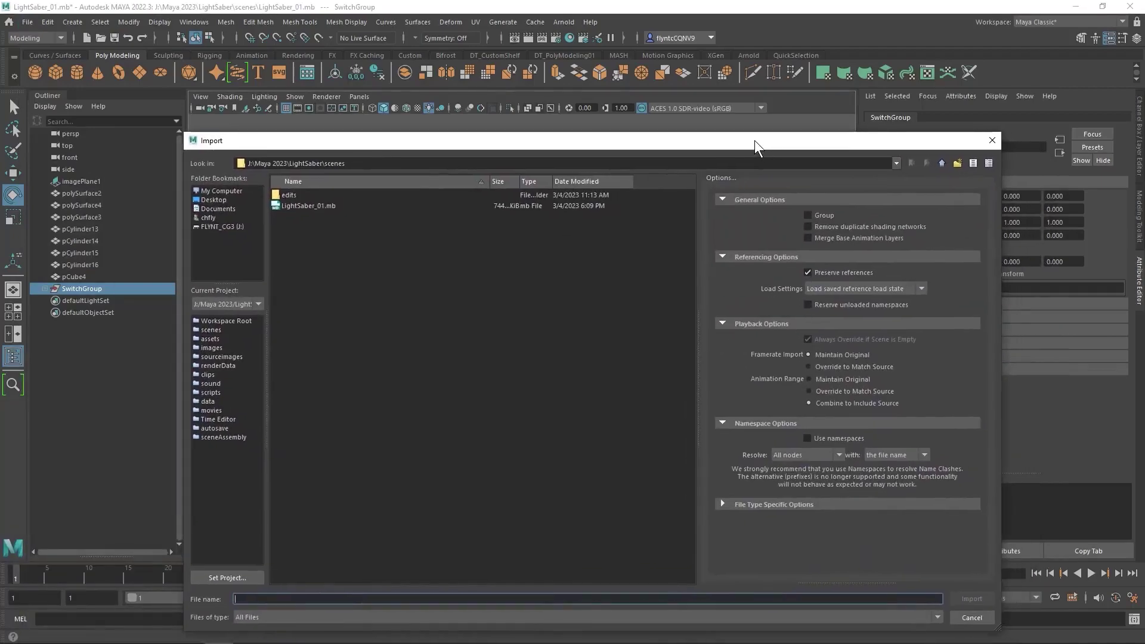
{"action": "left_click", "coordinate": [236, 227]}
{"action": "scroll", "coordinate": [353, 353], "scroll_direction": "down", "scroll_amount": 10}
{"action": "scroll", "coordinate": [383, 380], "scroll_direction": "down", "scroll_amount": 15}
{"action": "scroll", "coordinate": [382, 403], "scroll_direction": "down", "scroll_amount": 7}
{"action": "scroll", "coordinate": [382, 397], "scroll_direction": "up", "scroll_amount": 20}
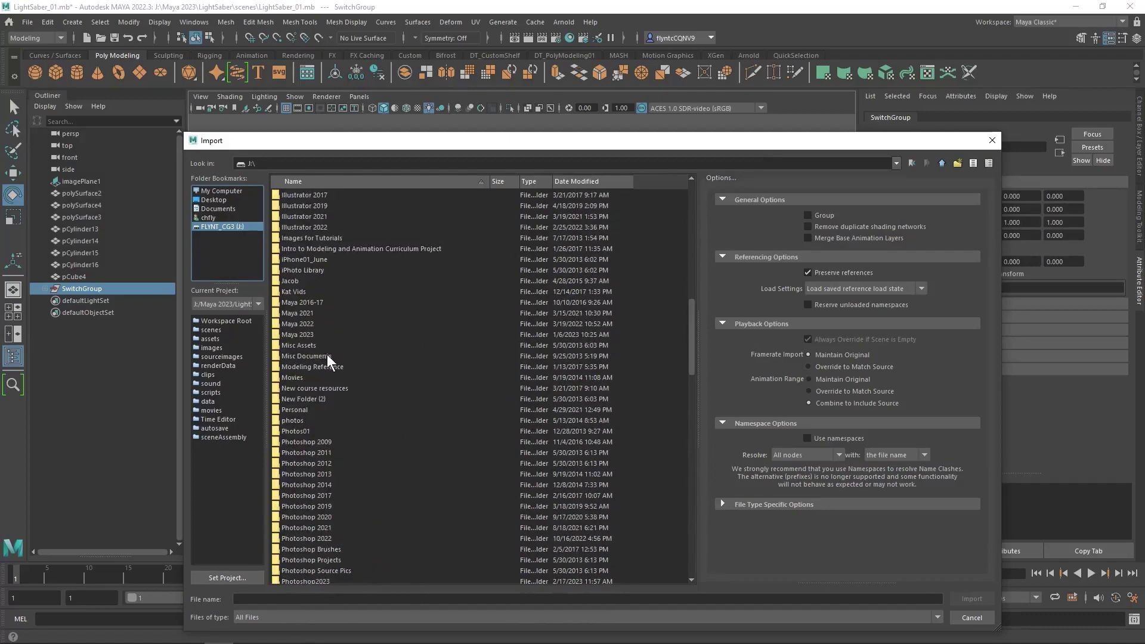
Import Glass_01.mb from J:\Maya 2023\GlasWare\scenes
{"action": "double_click", "coordinate": [305, 335]}
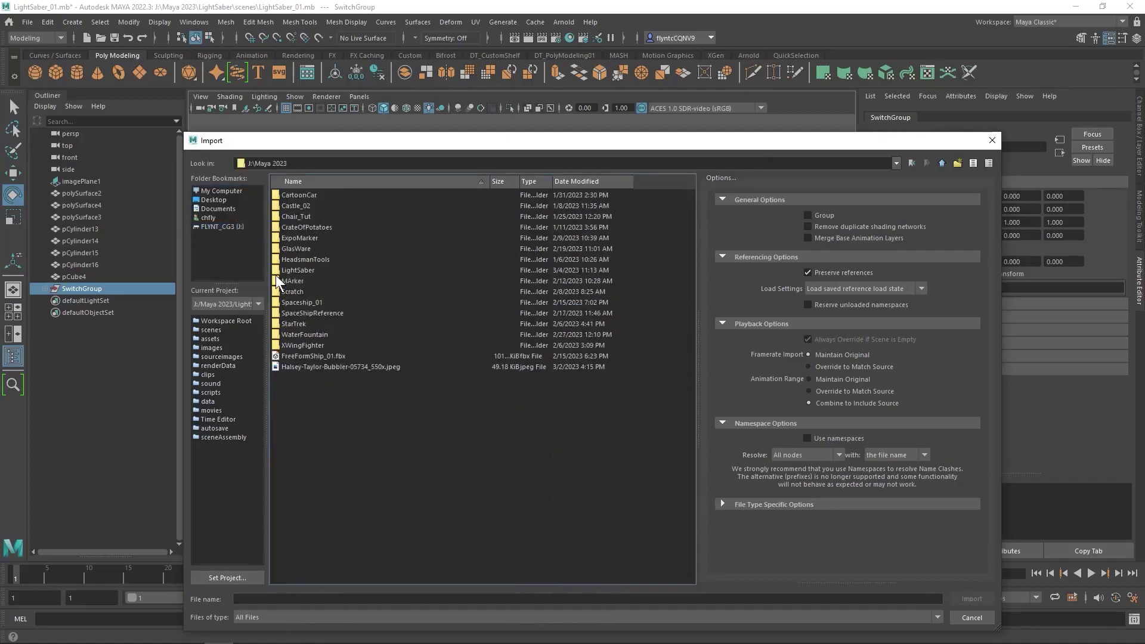
{"action": "double_click", "coordinate": [278, 246]}
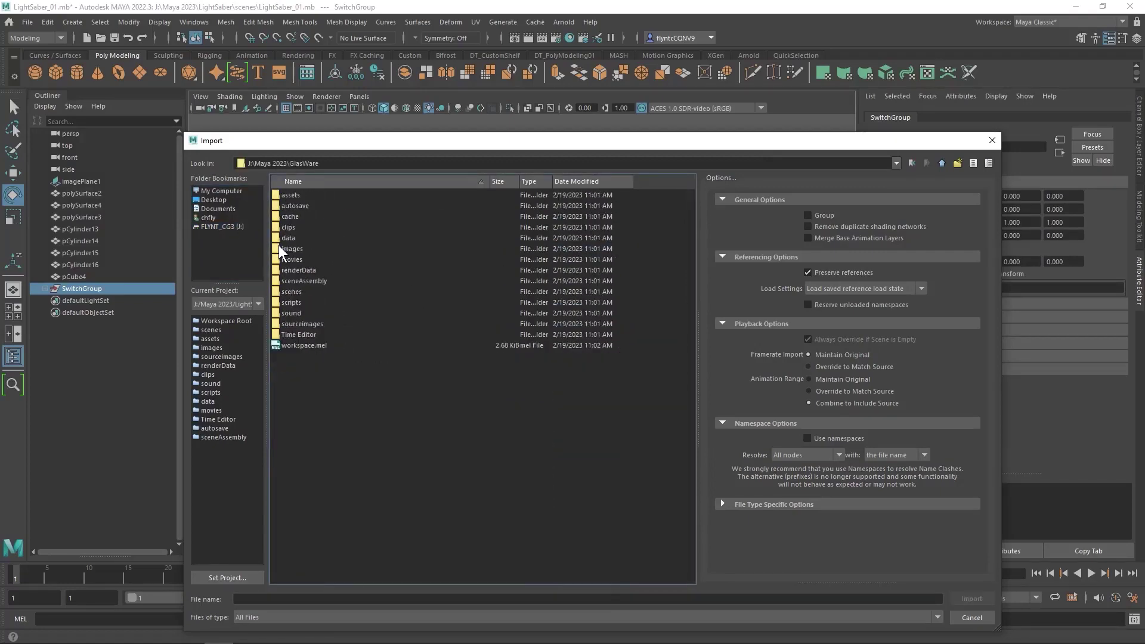
{"action": "left_click", "coordinate": [276, 292]}
{"action": "double_click", "coordinate": [275, 291]}
{"action": "left_click", "coordinate": [305, 206]}
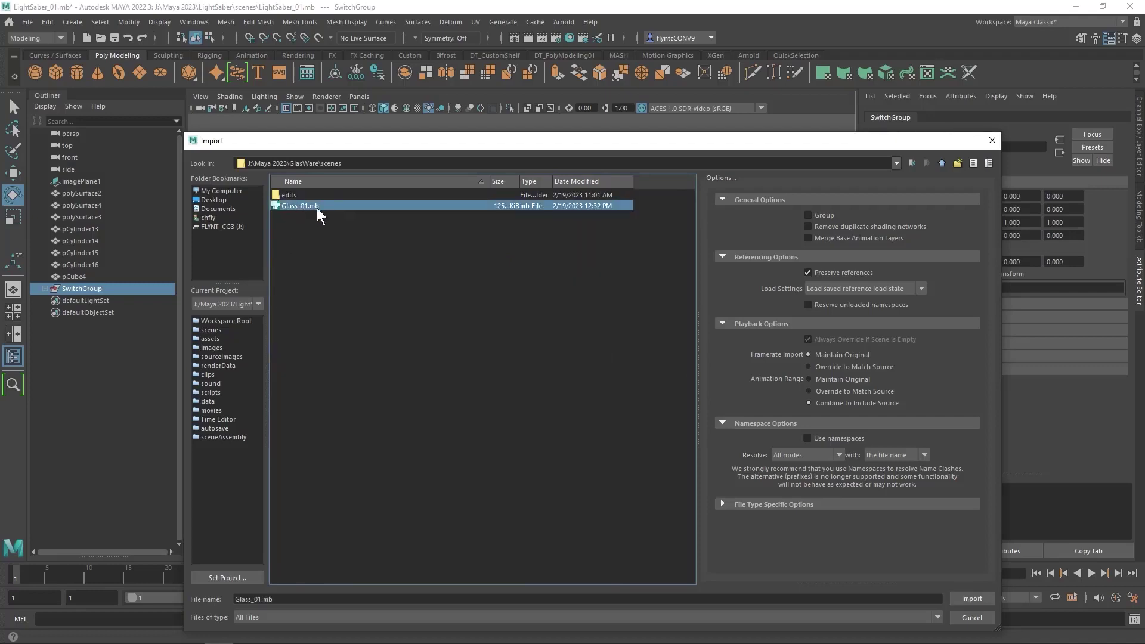
{"action": "left_click", "coordinate": [972, 599]}
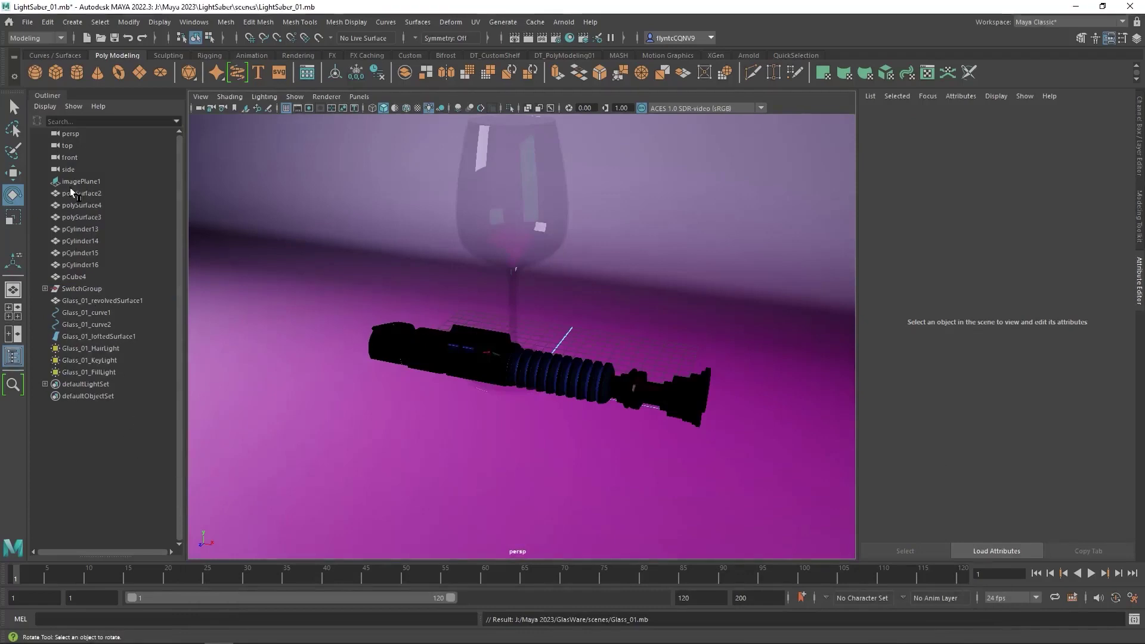
Review the imported Glass_01 objects and delete Glass_01_revolvedSurface1, the wine glass
{"action": "left_click", "coordinate": [71, 302]}
{"action": "left_click", "coordinate": [96, 313]}
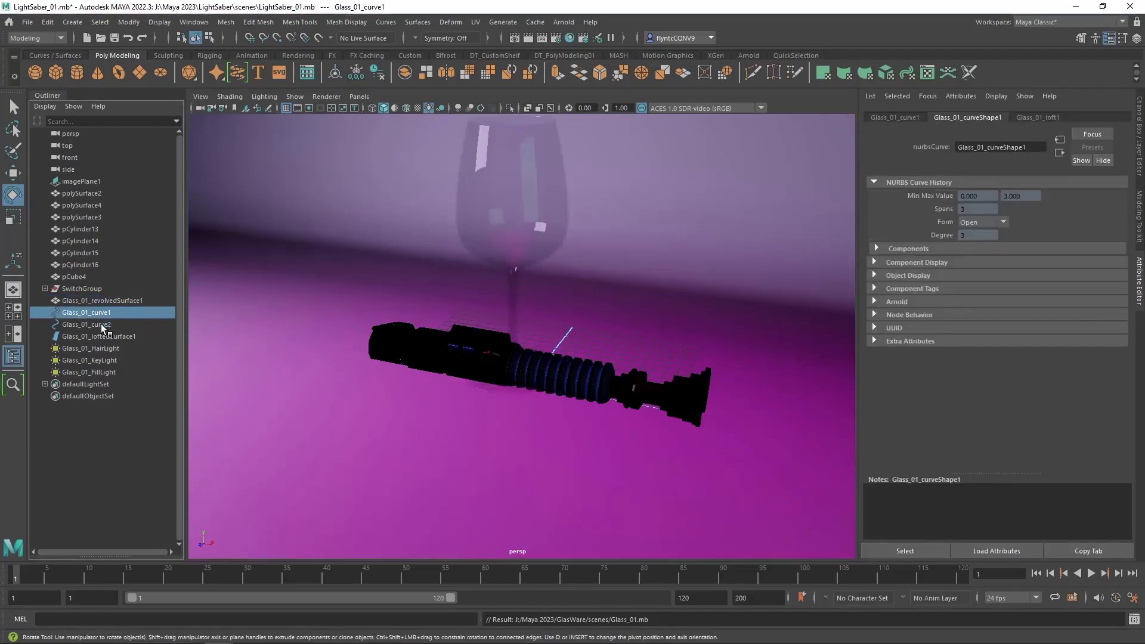
{"action": "left_click", "coordinate": [101, 324]}
{"action": "left_click", "coordinate": [102, 337]}
{"action": "left_click", "coordinate": [103, 349]}
{"action": "left_click", "coordinate": [103, 327]}
{"action": "left_click", "coordinate": [105, 312]}
{"action": "left_click", "coordinate": [141, 302]}
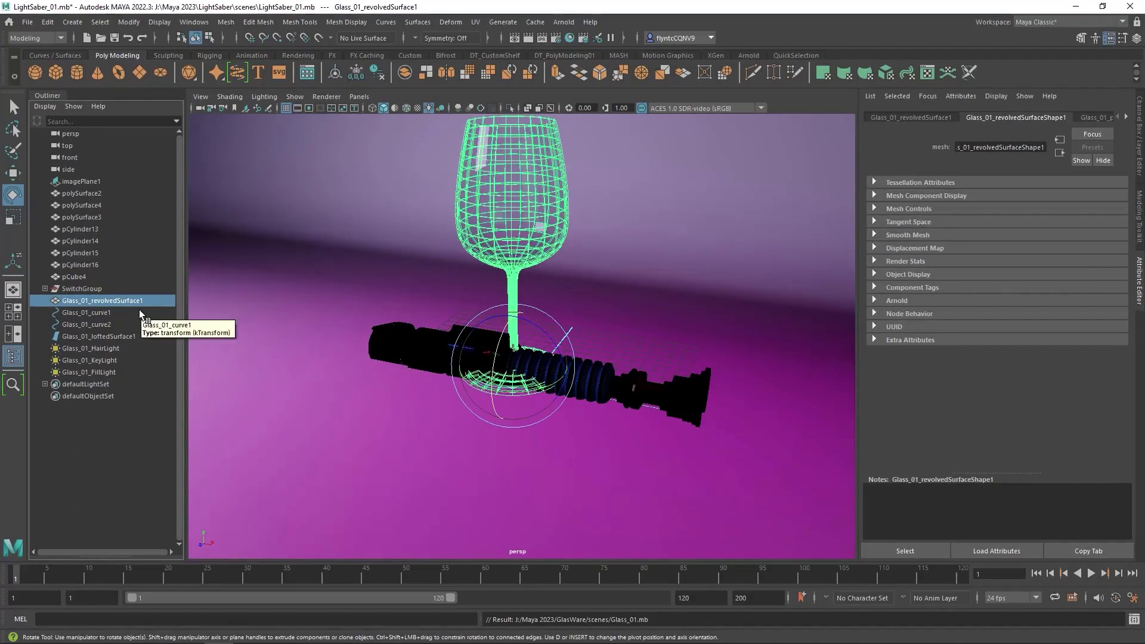
{"action": "key", "text": "Delete"}
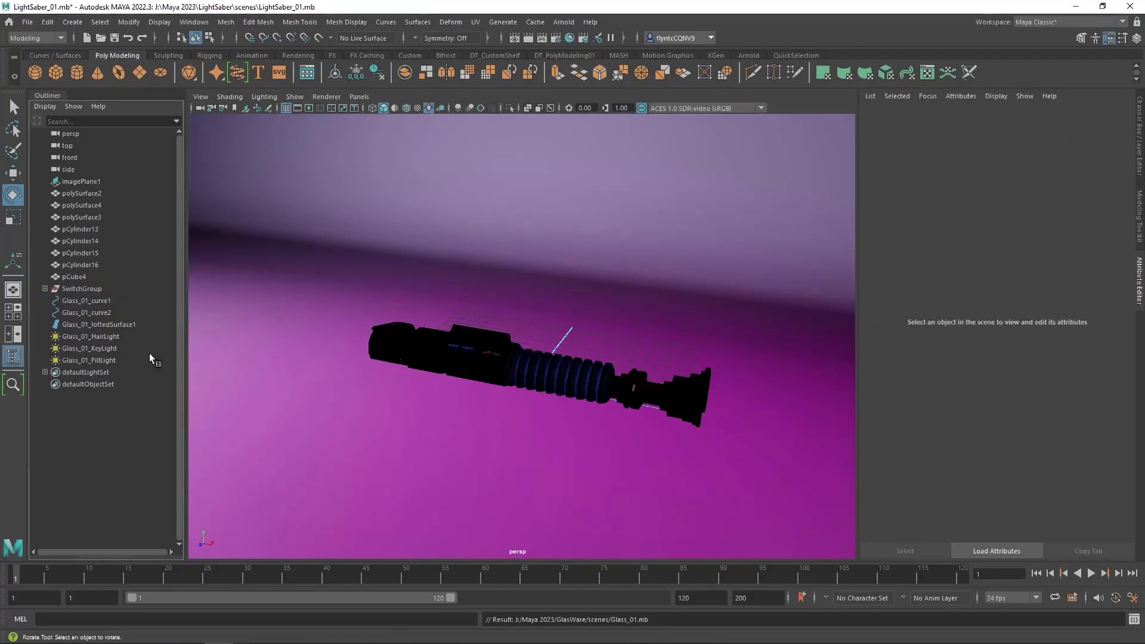
Inspect the remaining curves, lofted backdrop and hair, key and fill lights
{"action": "left_click", "coordinate": [106, 312]}
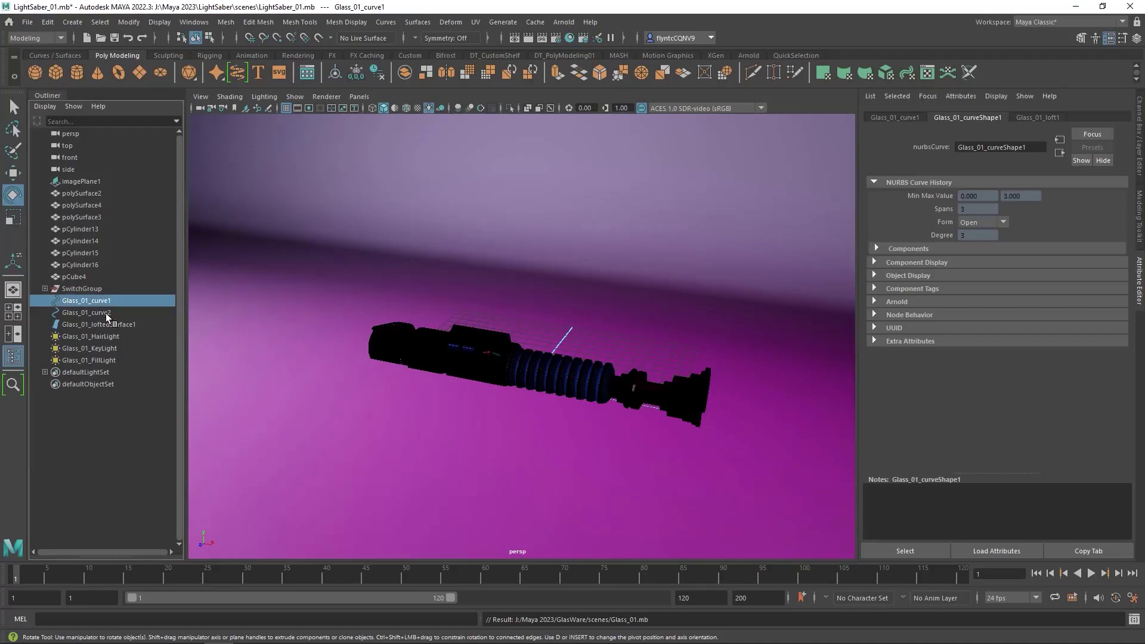
{"action": "left_click", "coordinate": [114, 325]}
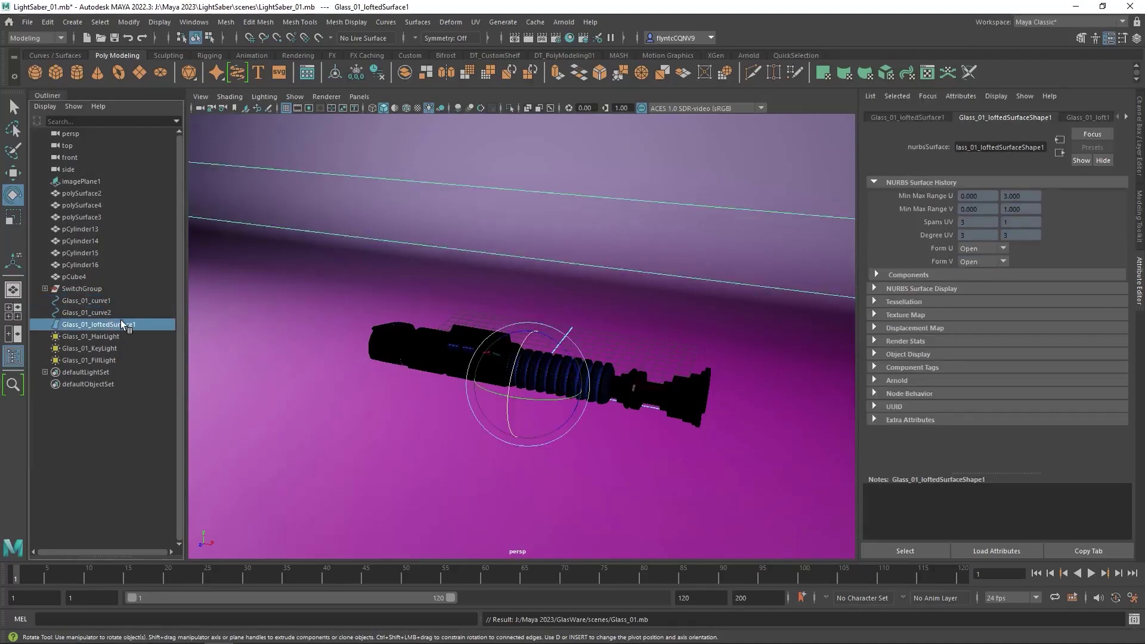
{"action": "left_click", "coordinate": [106, 336]}
{"action": "left_click", "coordinate": [108, 348]}
{"action": "left_click", "coordinate": [109, 361]}
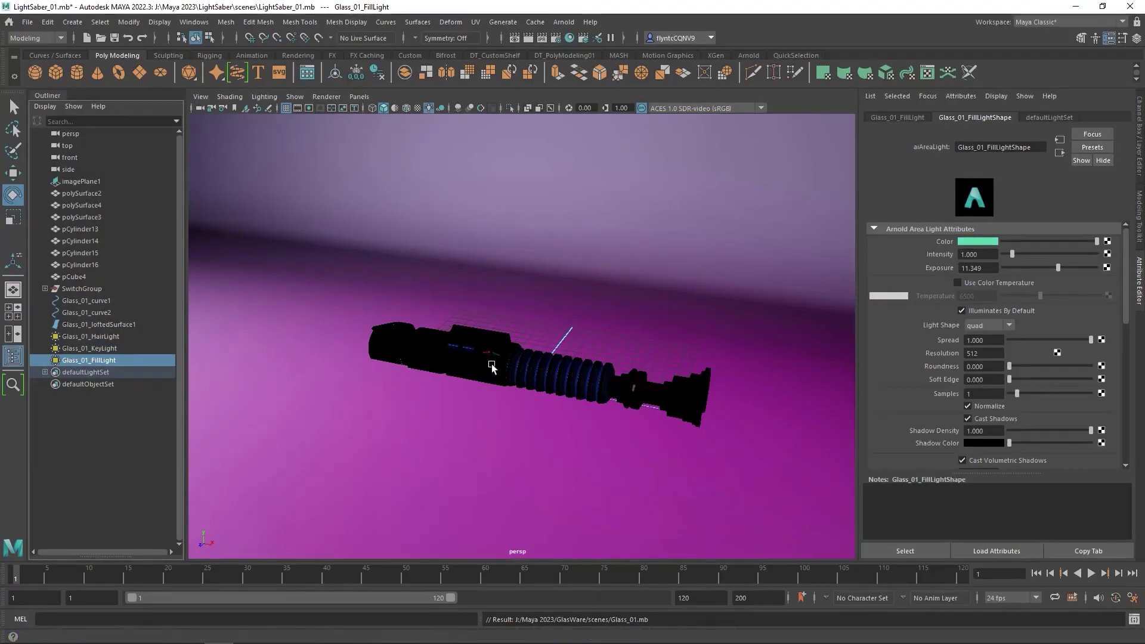
{"action": "mouse_move", "coordinate": [514, 427]}
{"action": "left_mouse_down", "text": "alt"}
{"action": "mouse_move", "coordinate": [565, 427]}
{"action": "mouse_move", "coordinate": [508, 405]}
{"action": "left_mouse_up", "text": "alt"}
Group polySurface2 through SwitchGroup into a group named Saber
{"action": "scroll", "coordinate": [494, 404], "scroll_direction": "down", "scroll_amount": 3}
{"action": "scroll", "coordinate": [494, 409], "scroll_direction": "up", "scroll_amount": 5}
{"action": "scroll", "coordinate": [495, 410], "scroll_direction": "up", "scroll_amount": 2}
{"action": "left_click", "coordinate": [91, 194]}
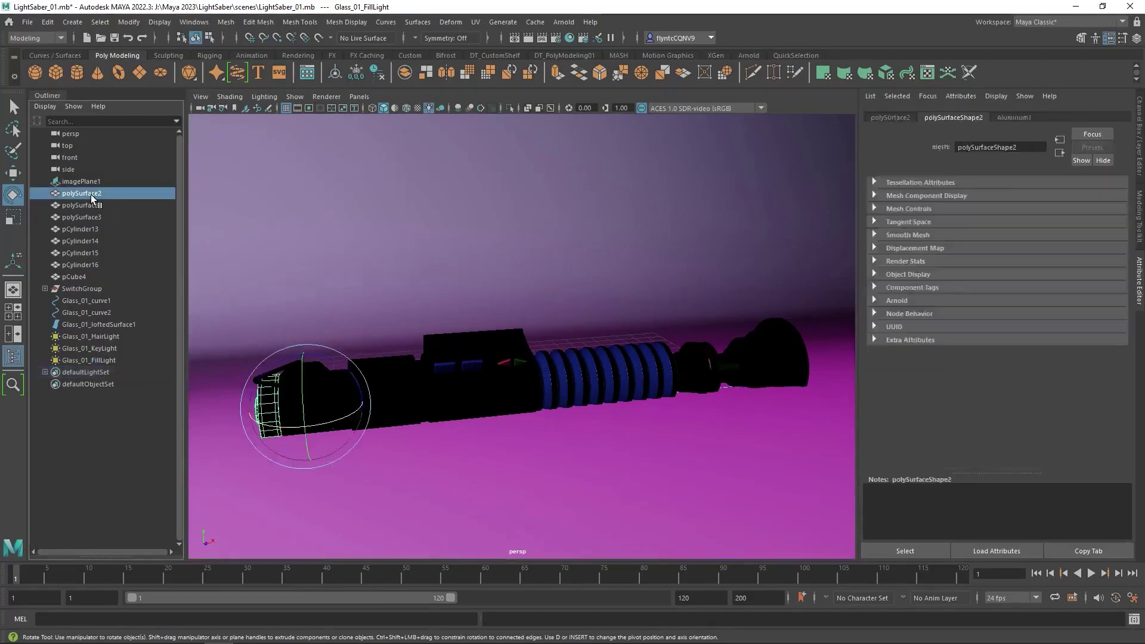
{"action": "left_click", "coordinate": [98, 290], "text": "shift"}
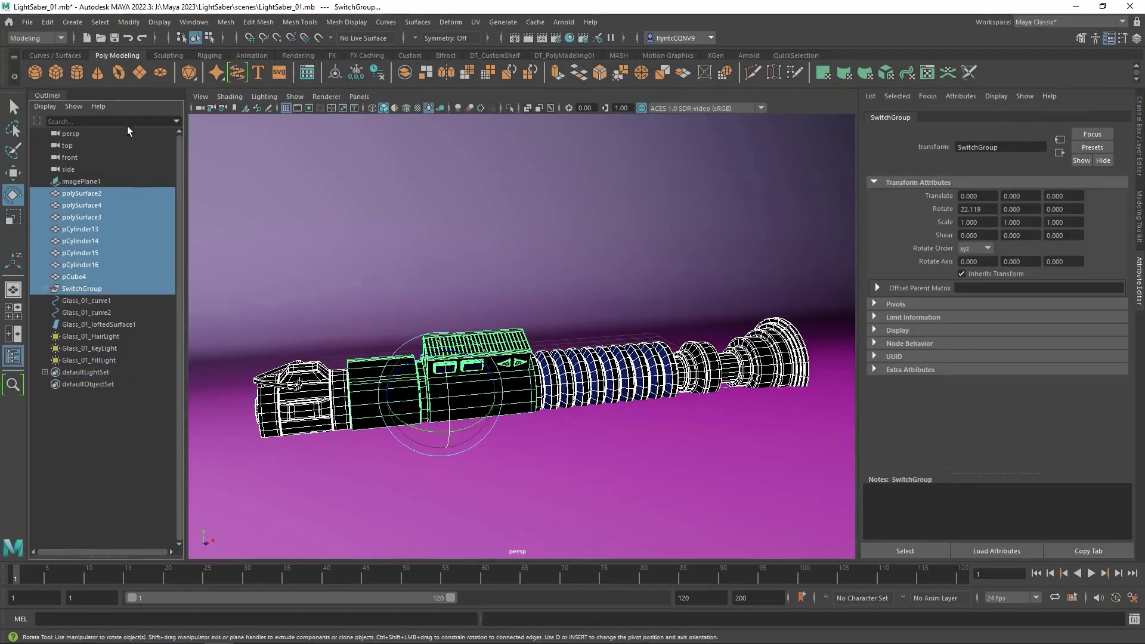
{"action": "left_click", "coordinate": [47, 22]}
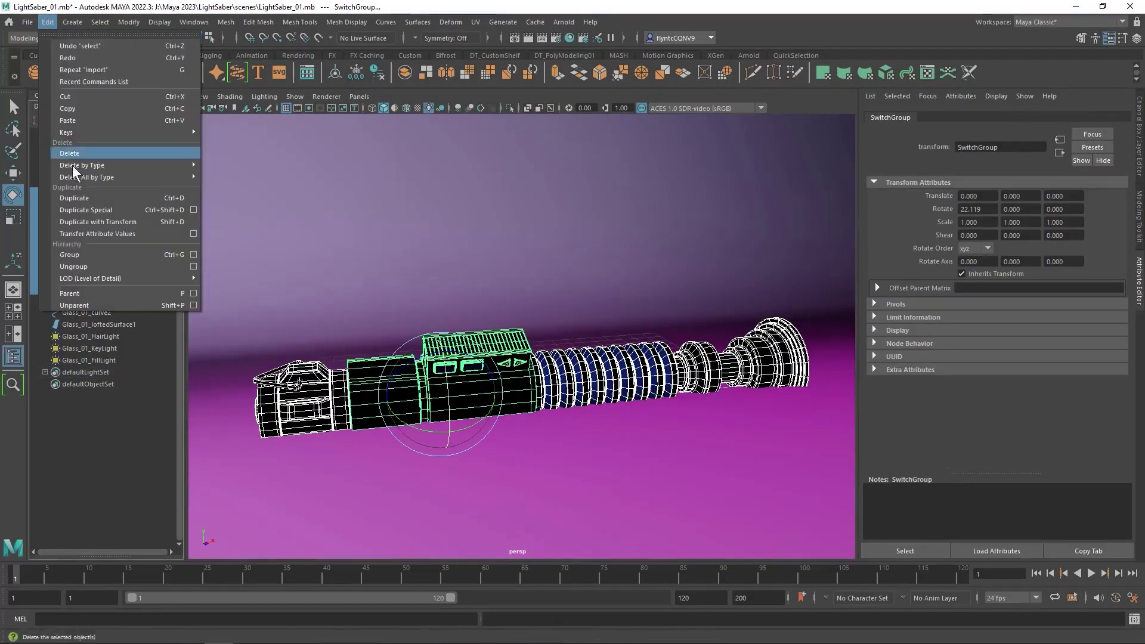
{"action": "left_click", "coordinate": [96, 256]}
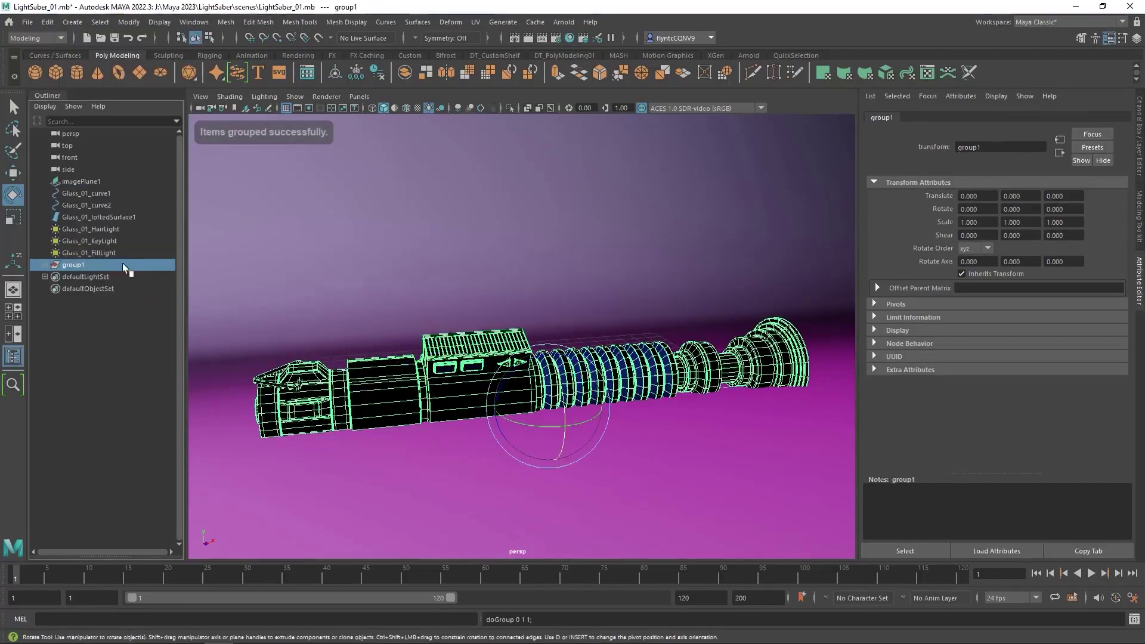
{"action": "double_click", "coordinate": [83, 265]}
{"action": "type", "text": "Saber"}
{"action": "key", "text": "Return"}
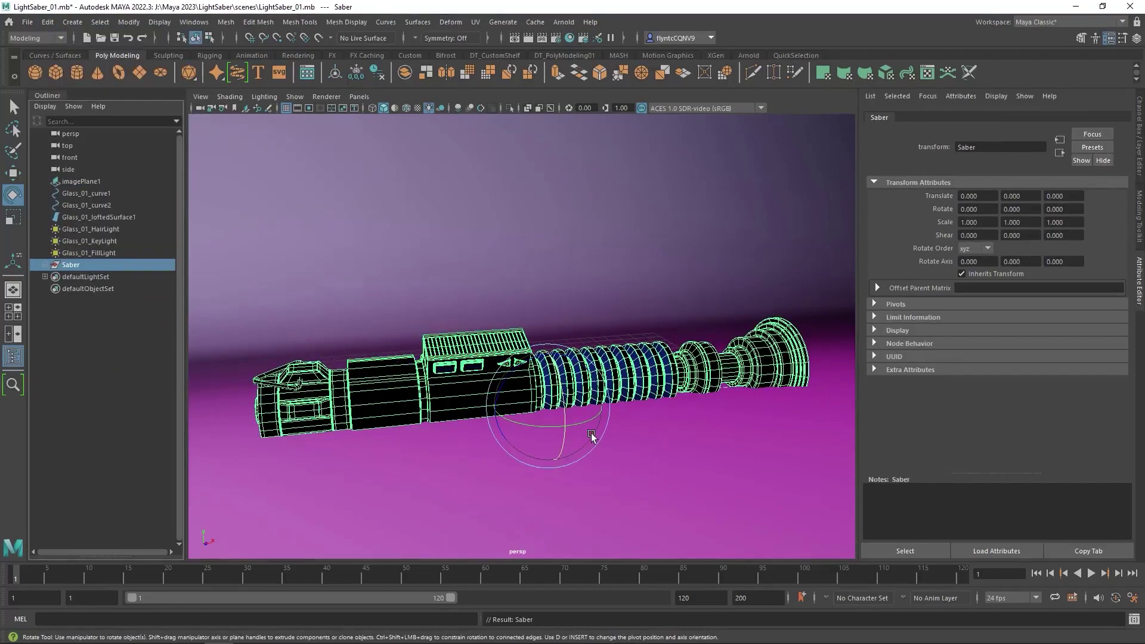
Raise the Saber group to Translate Y 1.519, undoing a trial rotation
{"action": "left_click", "coordinate": [14, 174]}
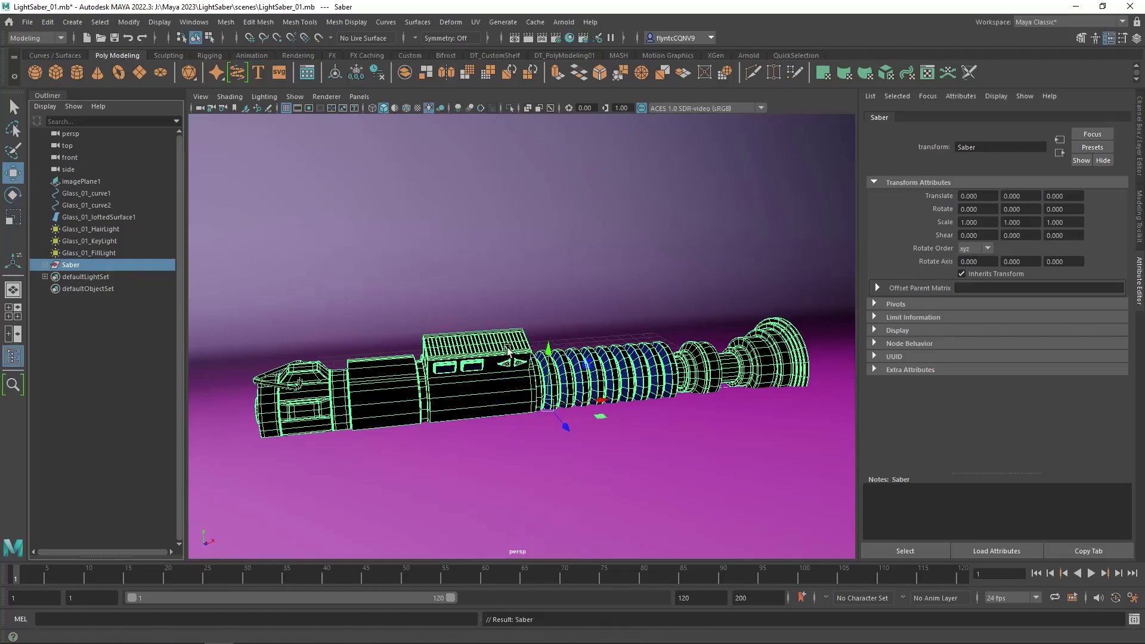
{"action": "left_click_drag", "start_coordinate": [549, 352], "coordinate": [549, 323]}
{"action": "left_click", "coordinate": [13, 216]}
{"action": "left_click", "coordinate": [13, 195]}
{"action": "left_click_drag", "start_coordinate": [599, 381], "coordinate": [504, 374]}
{"action": "key", "text": "ctrl+z"}
{"action": "key", "text": "ctrl+z"}
{"action": "key", "text": "ctrl+z"}
{"action": "key", "text": "ctrl+z"}
{"action": "left_click_drag", "start_coordinate": [635, 447], "coordinate": [467, 454], "text": "alt"}
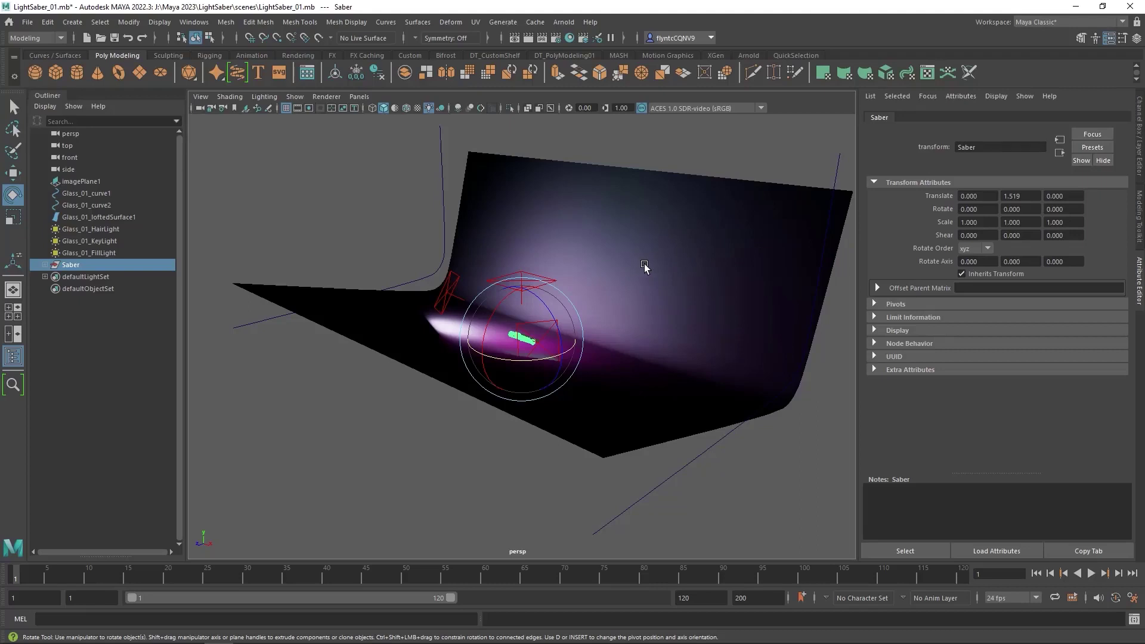
Rotate Glass_01_loftedSurface1 upright to -0.291 on X
{"action": "left_click", "coordinate": [644, 267]}
{"action": "left_click_drag", "start_coordinate": [665, 294], "coordinate": [608, 287], "text": "alt"}
{"action": "left_click_drag", "start_coordinate": [503, 297], "coordinate": [658, 330]}
Turn the Saber group to -39.906 on Y
{"action": "right_click_drag", "start_coordinate": [595, 373], "coordinate": [570, 406], "text": "alt"}
{"action": "left_click_drag", "start_coordinate": [570, 405], "coordinate": [550, 408]}
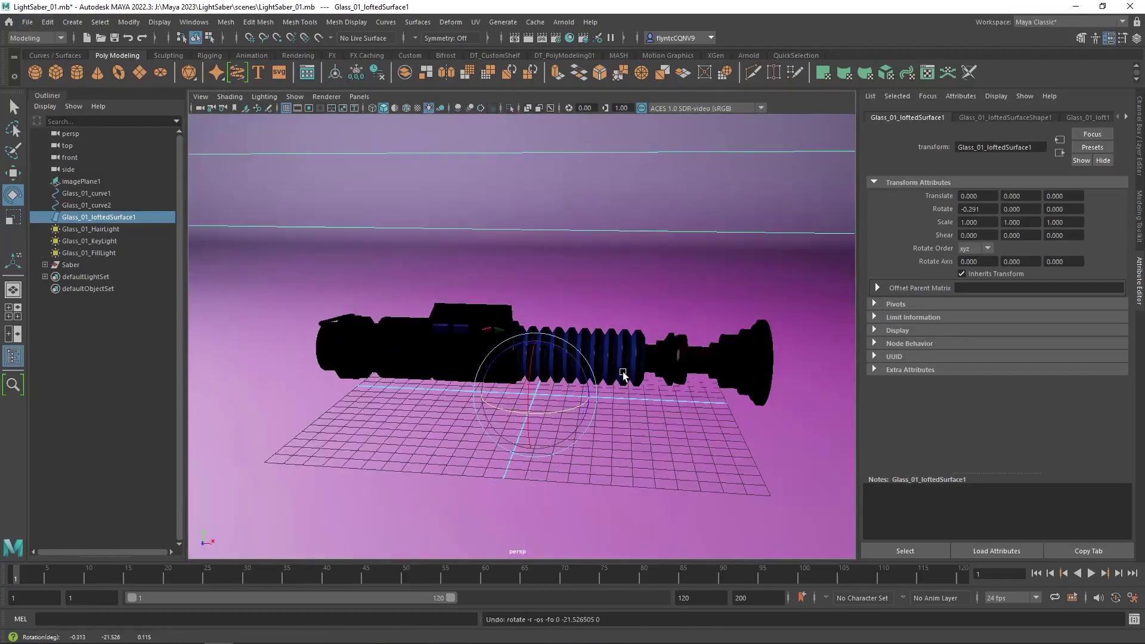
{"action": "left_click", "coordinate": [624, 374]}
{"action": "key", "text": "Up"}
{"action": "left_click_drag", "start_coordinate": [606, 389], "coordinate": [572, 434]}
Switch the viewport renderer to Arnold, start IPR, and deselect the Saber
{"action": "left_click", "coordinate": [326, 96]}
{"action": "left_click", "coordinate": [345, 128]}
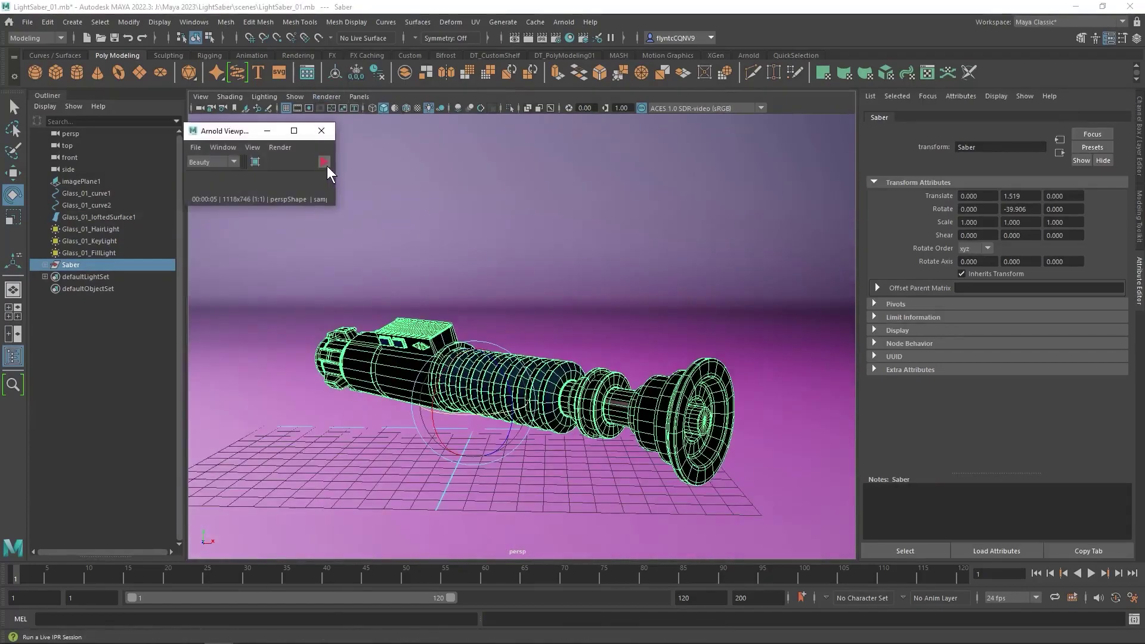
{"action": "left_click", "coordinate": [324, 162]}
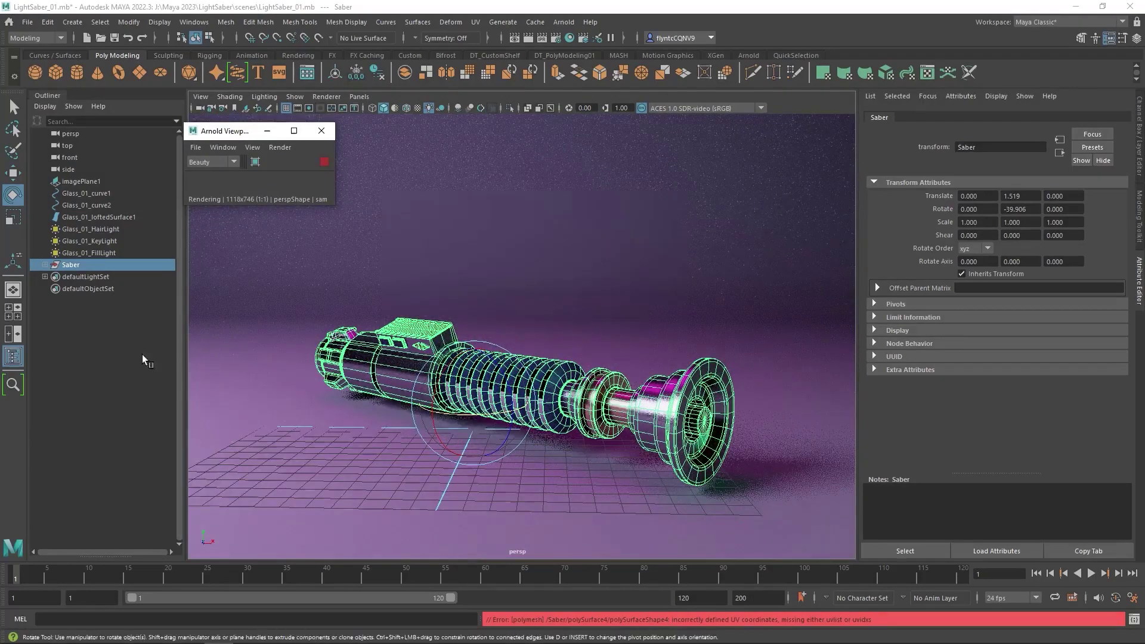
{"action": "left_click", "coordinate": [114, 358]}
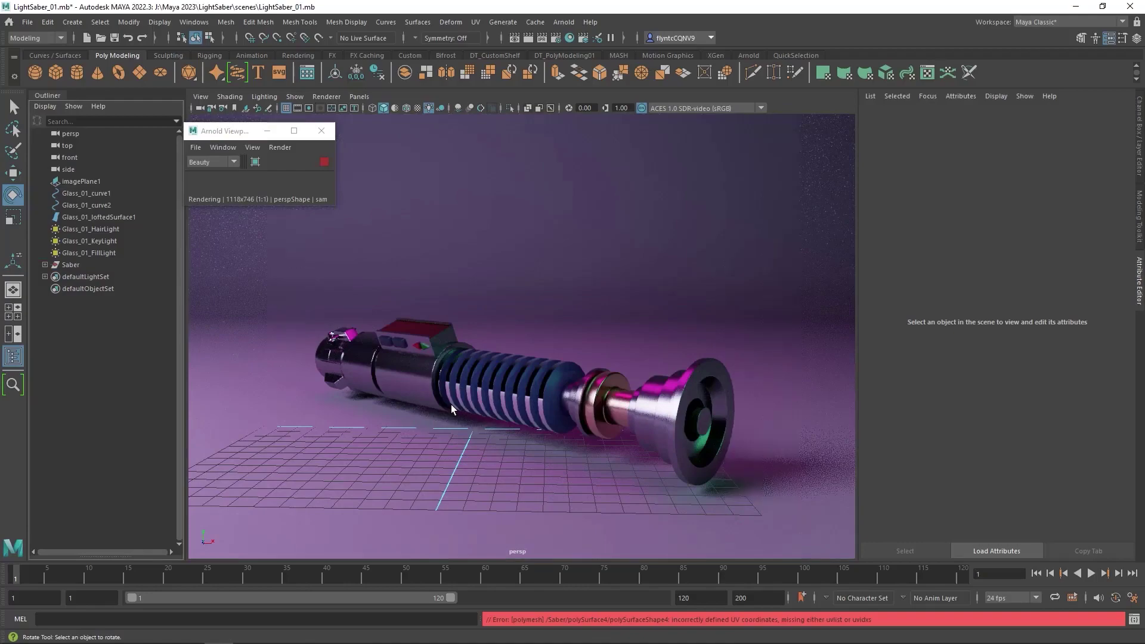
Tumble, dolly and pan close around the saber grip and switch box in the render
{"action": "left_click_drag", "start_coordinate": [457, 397], "coordinate": [488, 402], "text": "alt"}
{"action": "scroll", "coordinate": [544, 414], "scroll_direction": "down", "scroll_amount": 3}
{"action": "scroll", "coordinate": [545, 413], "scroll_direction": "up", "scroll_amount": 5}
{"action": "scroll", "coordinate": [555, 403], "scroll_direction": "down", "scroll_amount": 2}
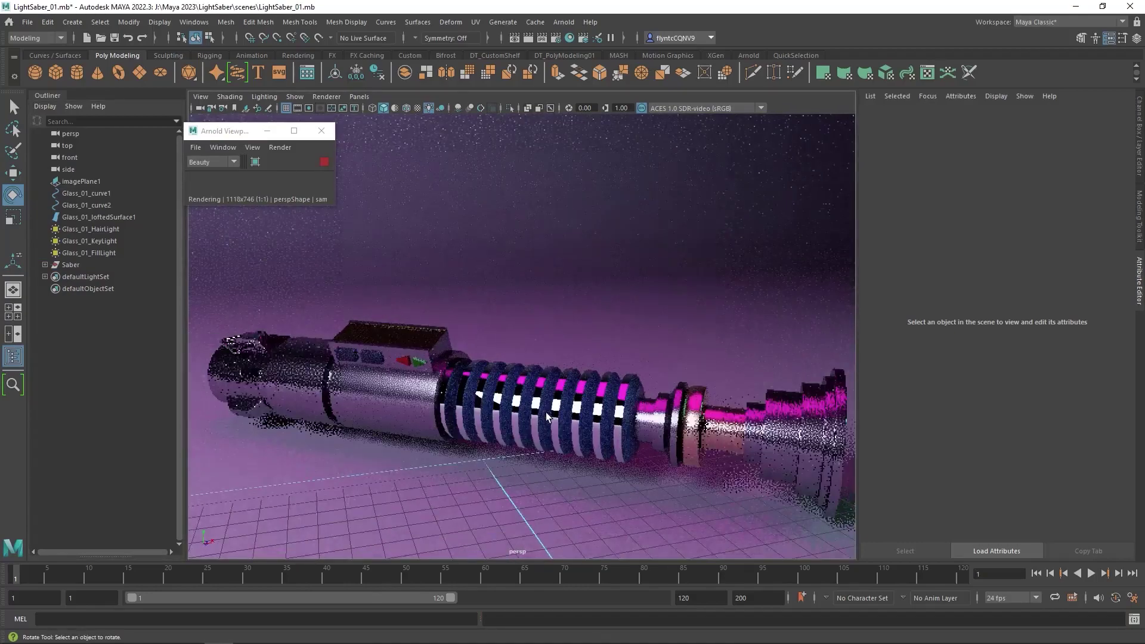
{"action": "scroll", "coordinate": [563, 394], "scroll_direction": "up", "scroll_amount": 1}
{"action": "left_click_drag", "start_coordinate": [563, 392], "coordinate": [552, 313], "text": "alt"}
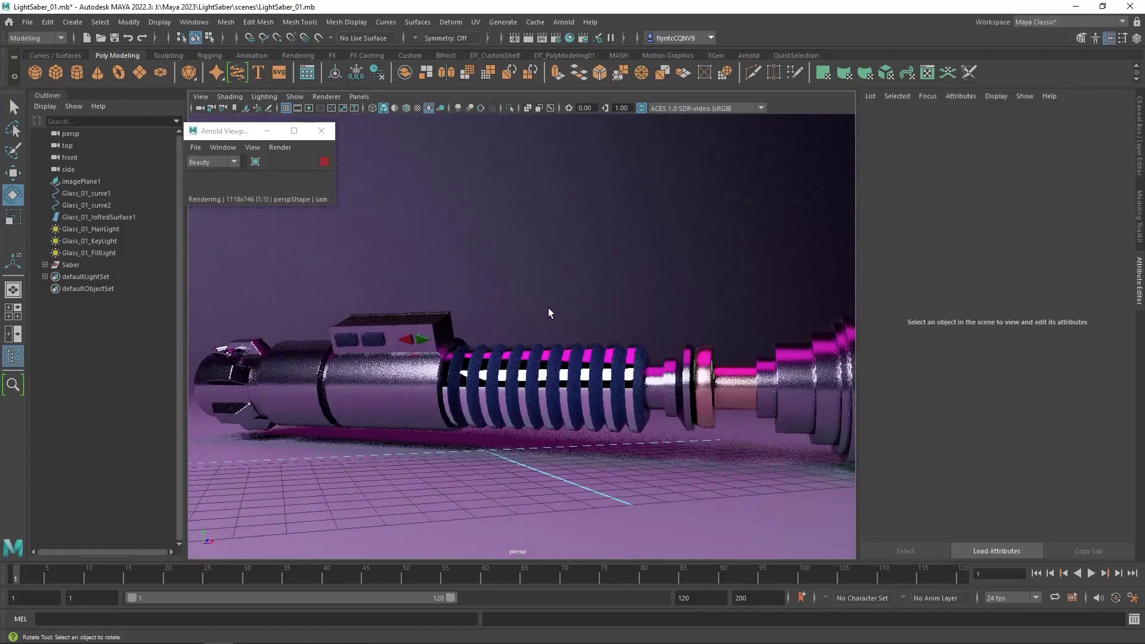
{"action": "scroll", "coordinate": [574, 343], "scroll_direction": "up", "scroll_amount": 2}
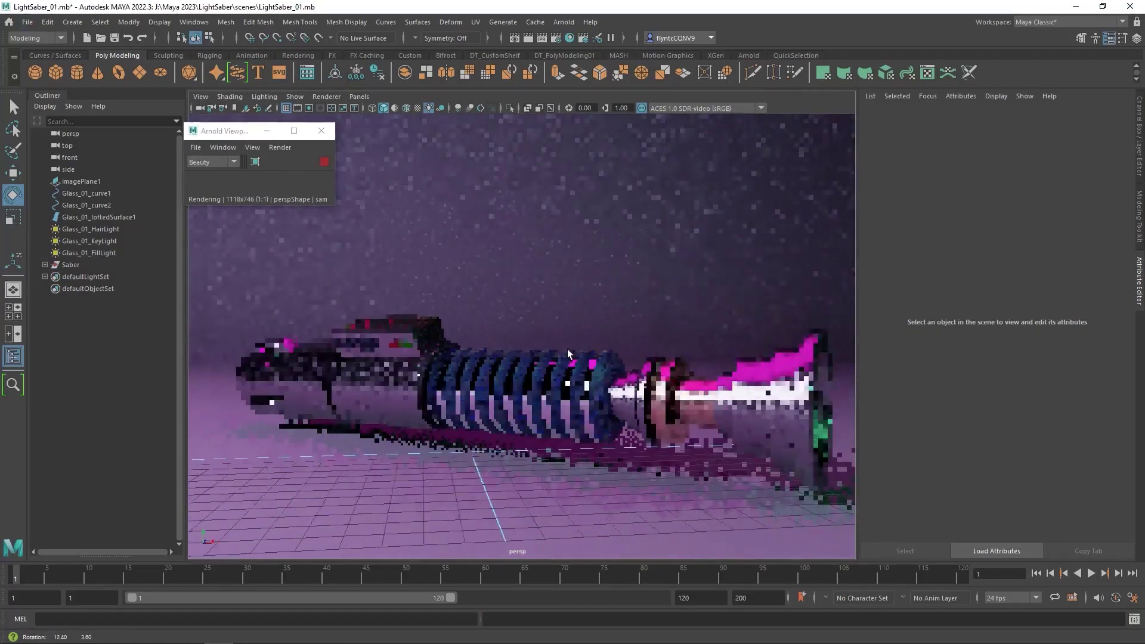
{"action": "middle_click_drag", "start_coordinate": [593, 365], "coordinate": [537, 367], "text": "alt"}
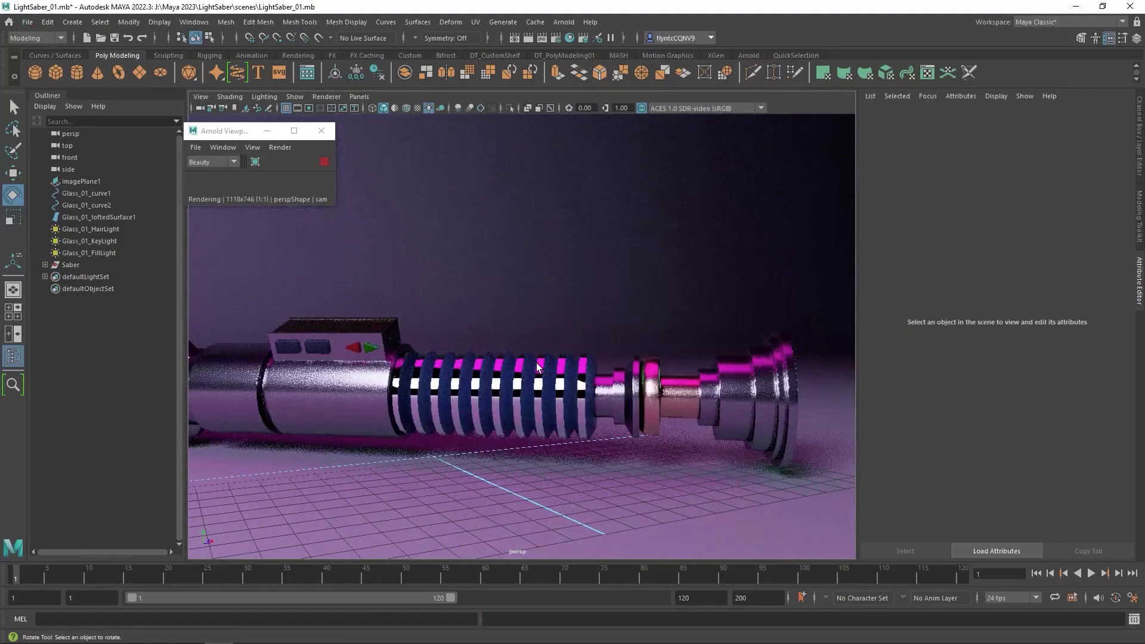
{"action": "left_click_drag", "start_coordinate": [537, 367], "coordinate": [535, 394], "text": "alt"}
{"action": "right_click_drag", "start_coordinate": [535, 394], "coordinate": [527, 412], "text": "alt"}
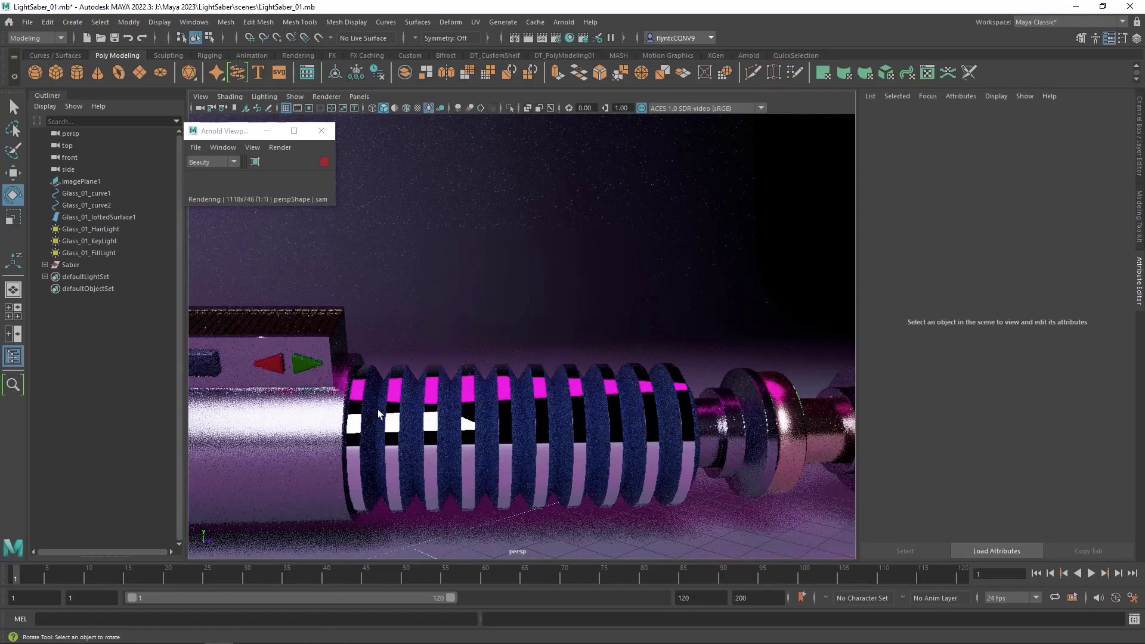
{"action": "left_click_drag", "start_coordinate": [494, 407], "coordinate": [364, 362], "text": "alt"}
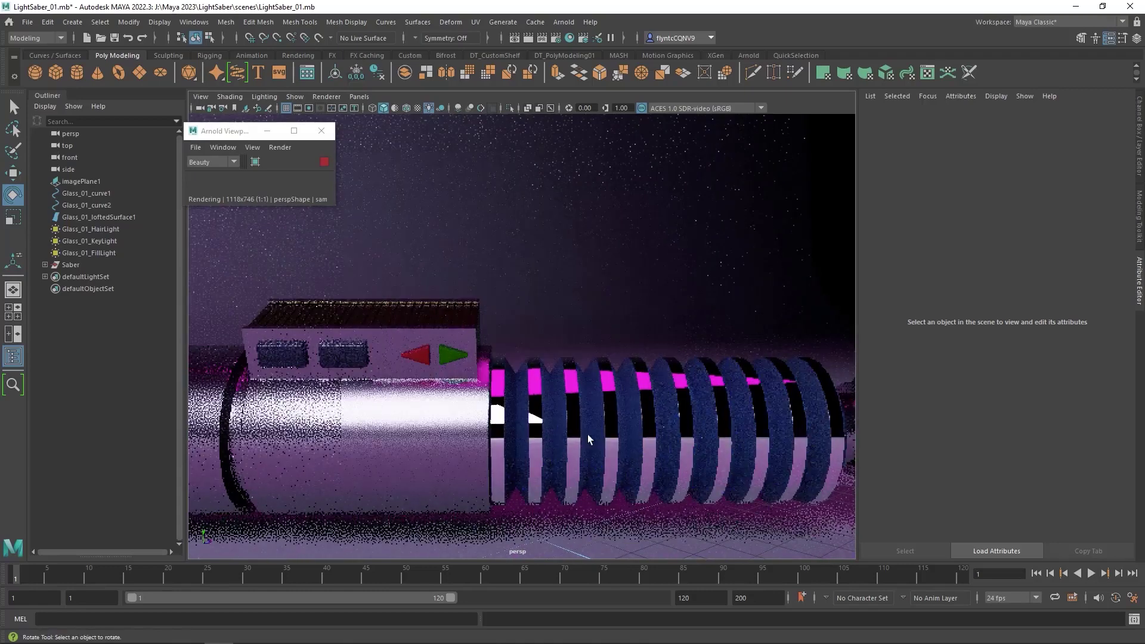
Select the grip rings and trial rougher, weaker specular on BlackPlastic, undoing the weight change
{"action": "left_click", "coordinate": [557, 410]}
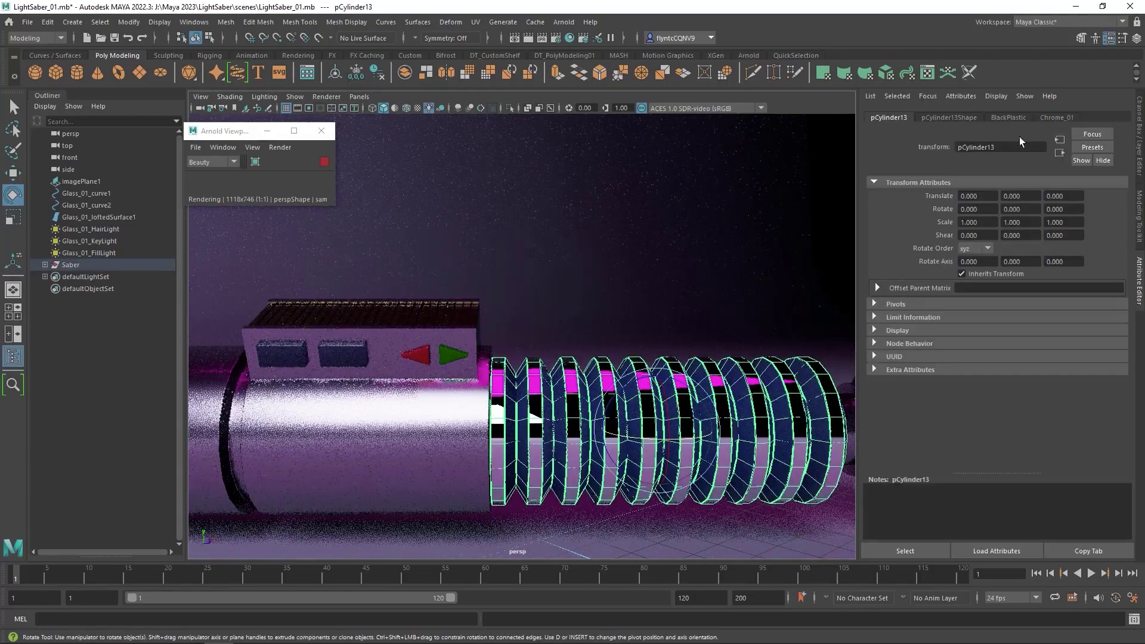
{"action": "left_click", "coordinate": [1009, 118]}
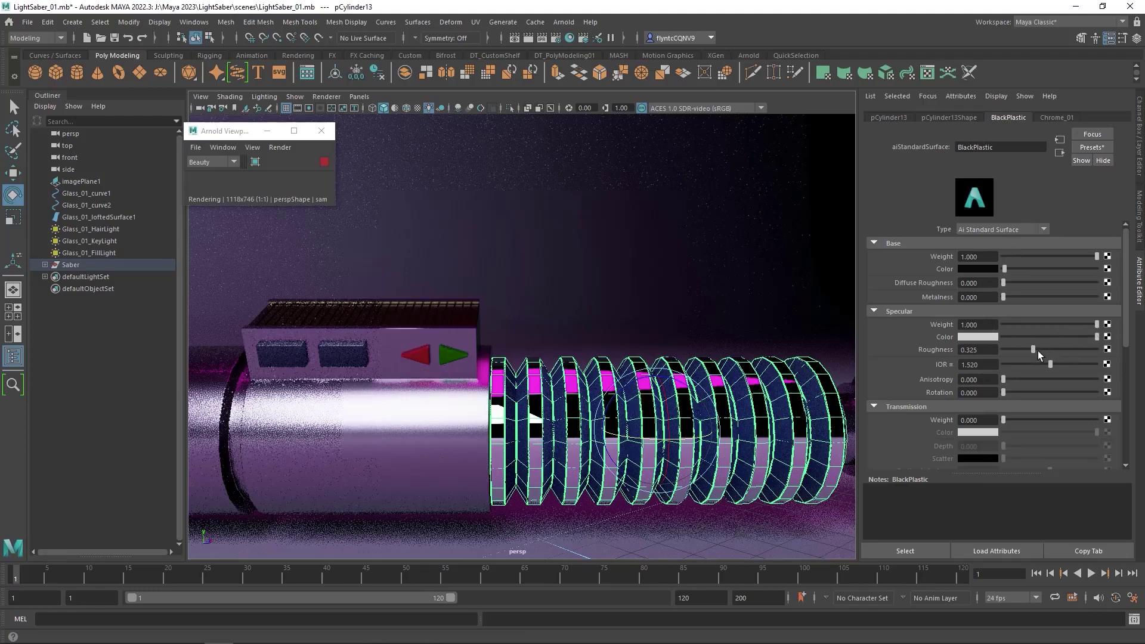
{"action": "mouse_move", "coordinate": [1035, 349]}
{"action": "left_mouse_down"}
{"action": "mouse_move", "coordinate": [1083, 349]}
{"action": "mouse_move", "coordinate": [1032, 349]}
{"action": "left_mouse_up"}
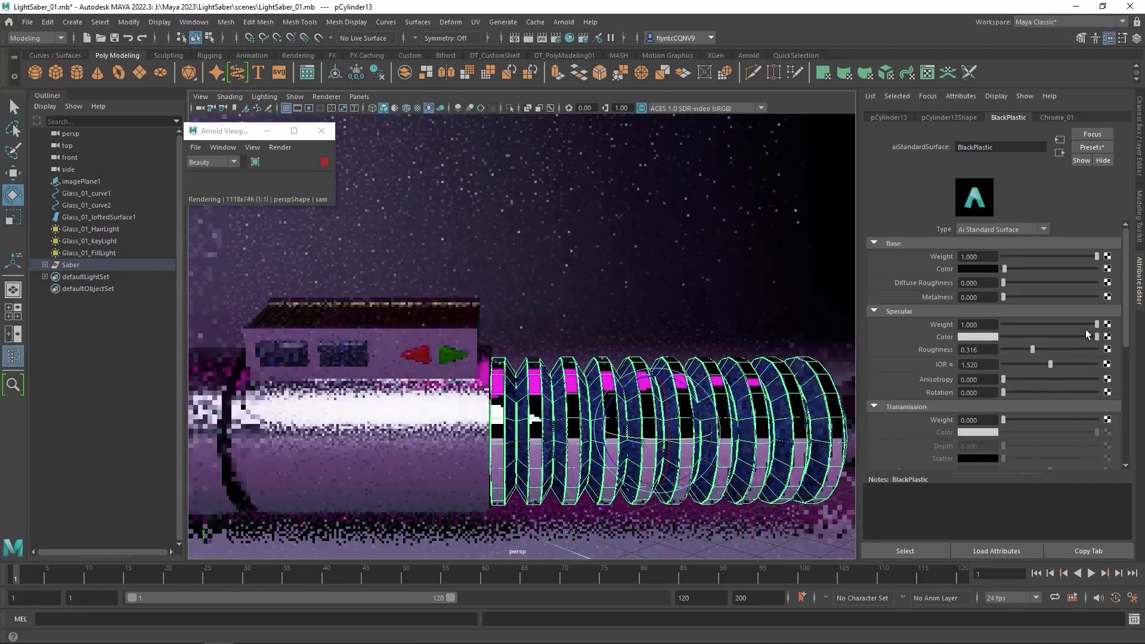
{"action": "left_click_drag", "start_coordinate": [1097, 324], "coordinate": [1024, 324]}
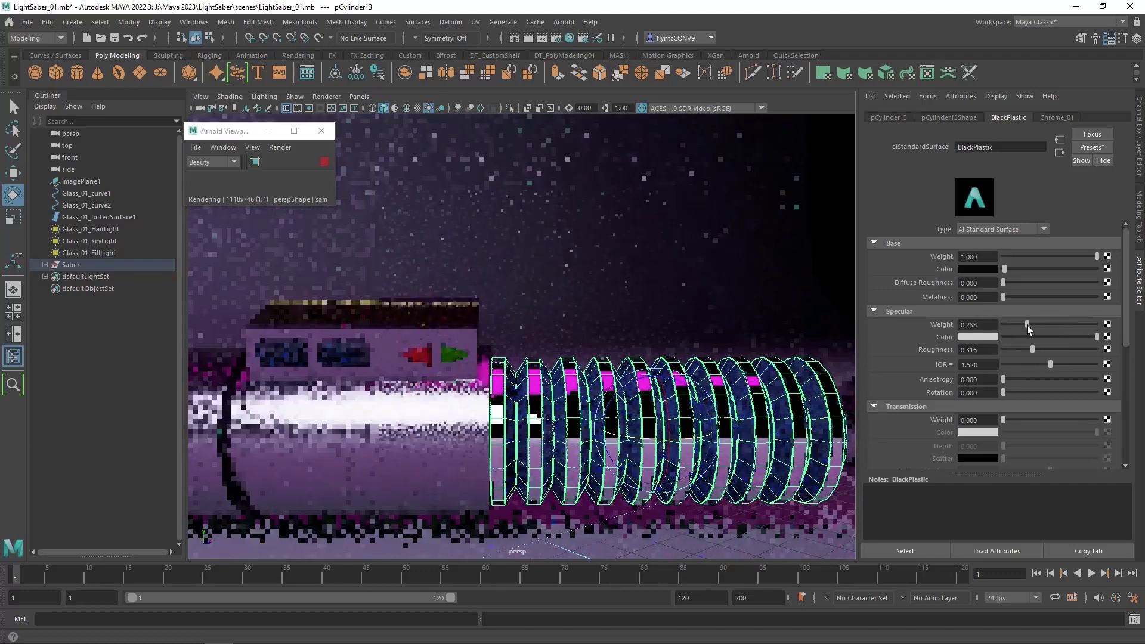
{"action": "key", "text": "ctrl+z"}
{"action": "key", "text": "ctrl+z"}
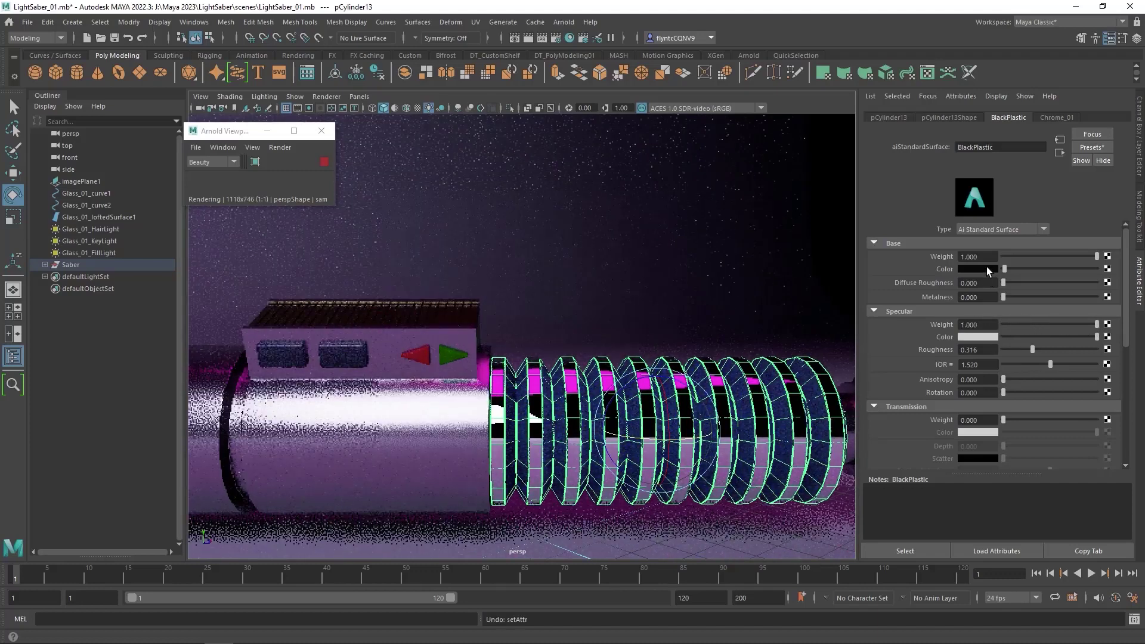
Make BlackPlastic's base colour pure black and bring specular roughness back to zero
{"action": "left_click", "coordinate": [987, 268]}
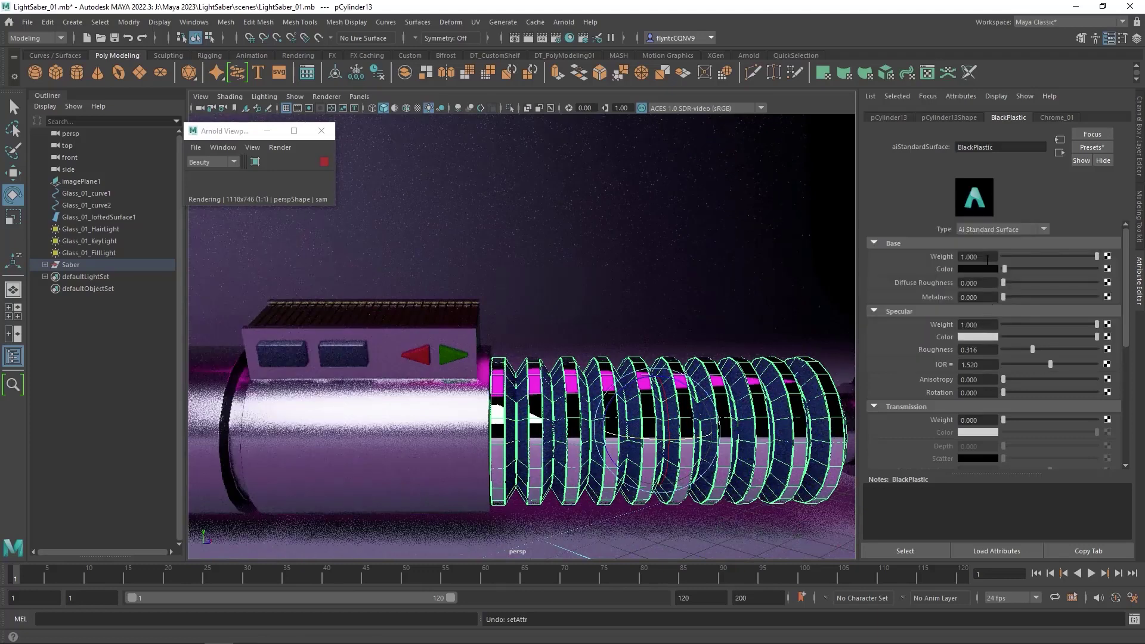
{"action": "left_click", "coordinate": [989, 268]}
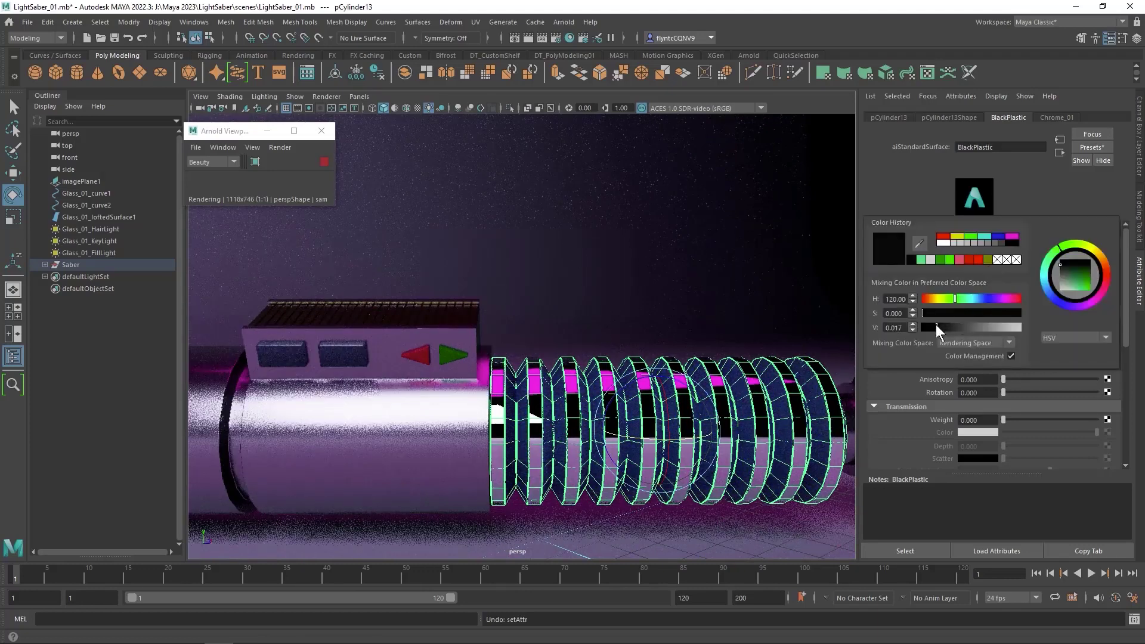
{"action": "left_click_drag", "start_coordinate": [936, 325], "coordinate": [910, 325]}
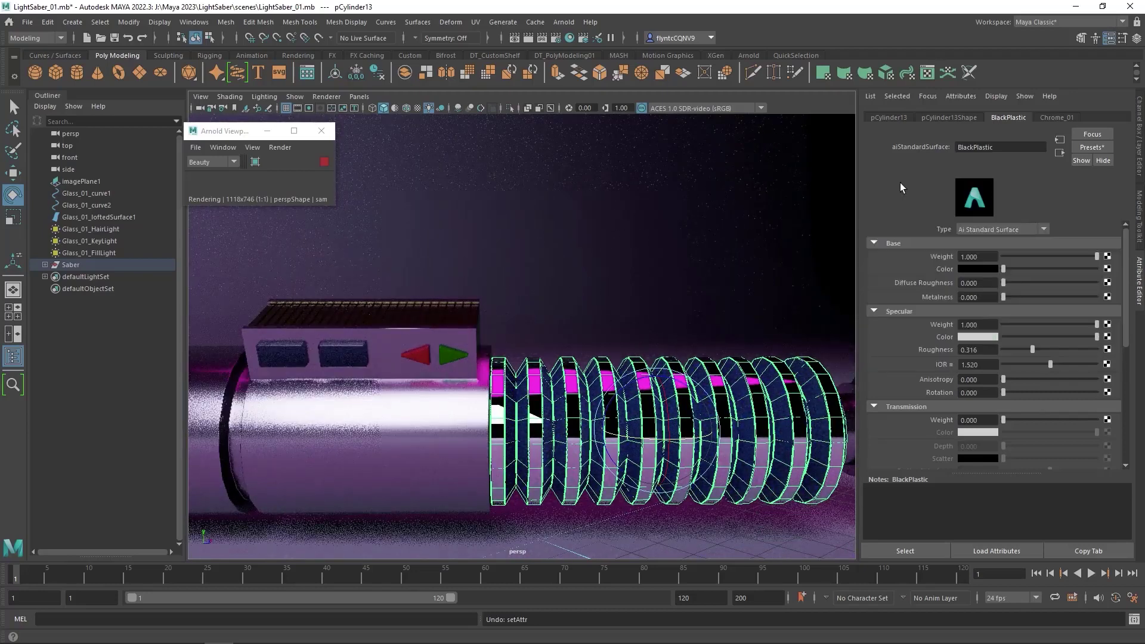
{"action": "left_click_drag", "start_coordinate": [1033, 350], "coordinate": [1048, 326]}
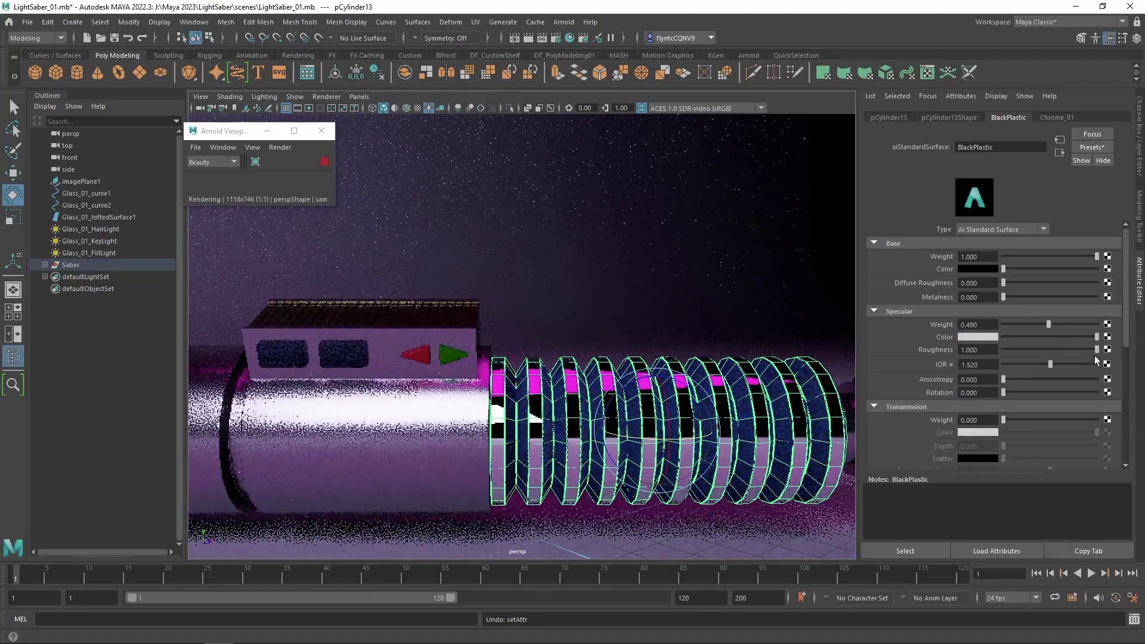
{"action": "left_click", "coordinate": [979, 269]}
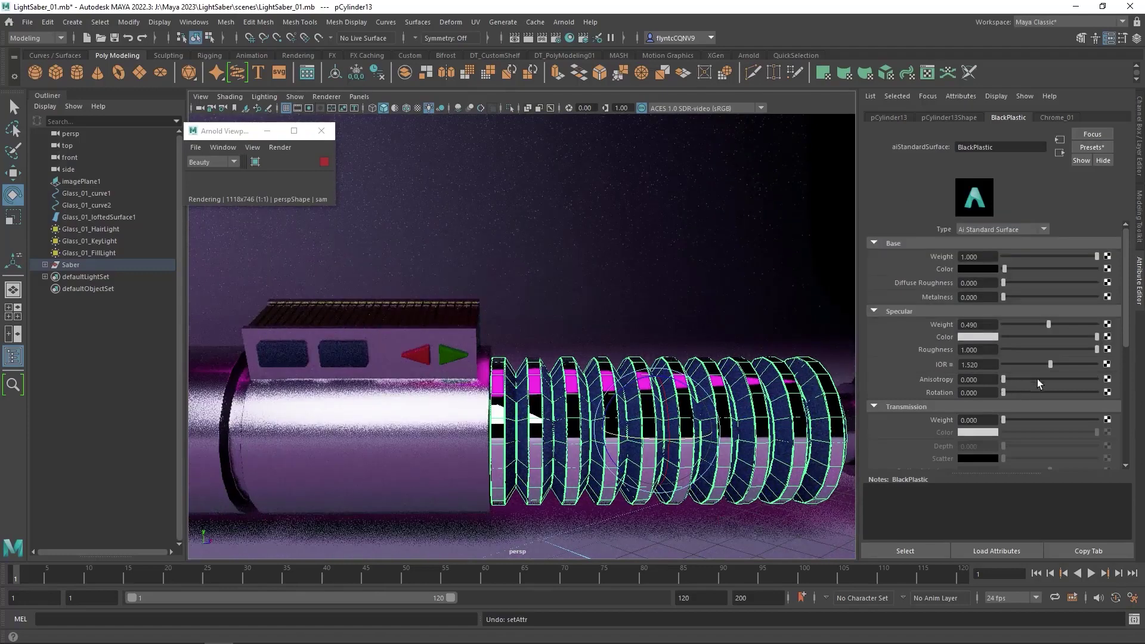
{"action": "left_click_drag", "start_coordinate": [1095, 351], "coordinate": [993, 352]}
Zoom out and orbit around the whole lightsaber, then select and frame the ribbed grip
{"action": "left_click", "coordinate": [725, 343]}
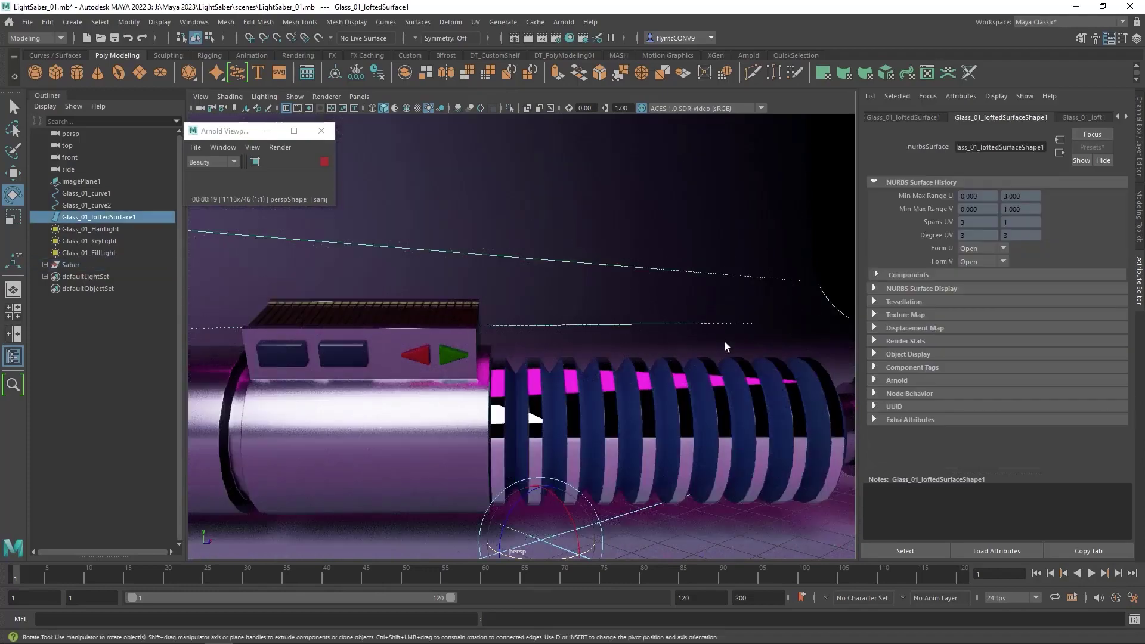
{"action": "scroll", "coordinate": [682, 432], "scroll_direction": "down", "scroll_amount": 2}
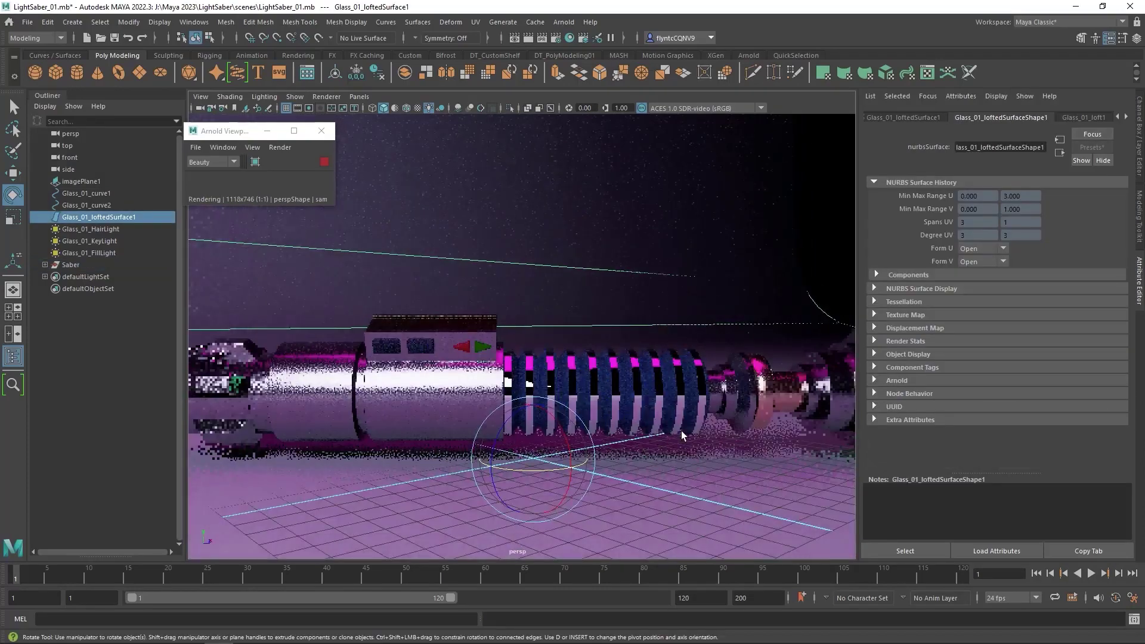
{"action": "scroll", "coordinate": [690, 422], "scroll_direction": "down", "scroll_amount": 2}
{"action": "left_click_drag", "start_coordinate": [718, 432], "coordinate": [640, 436], "text": "alt"}
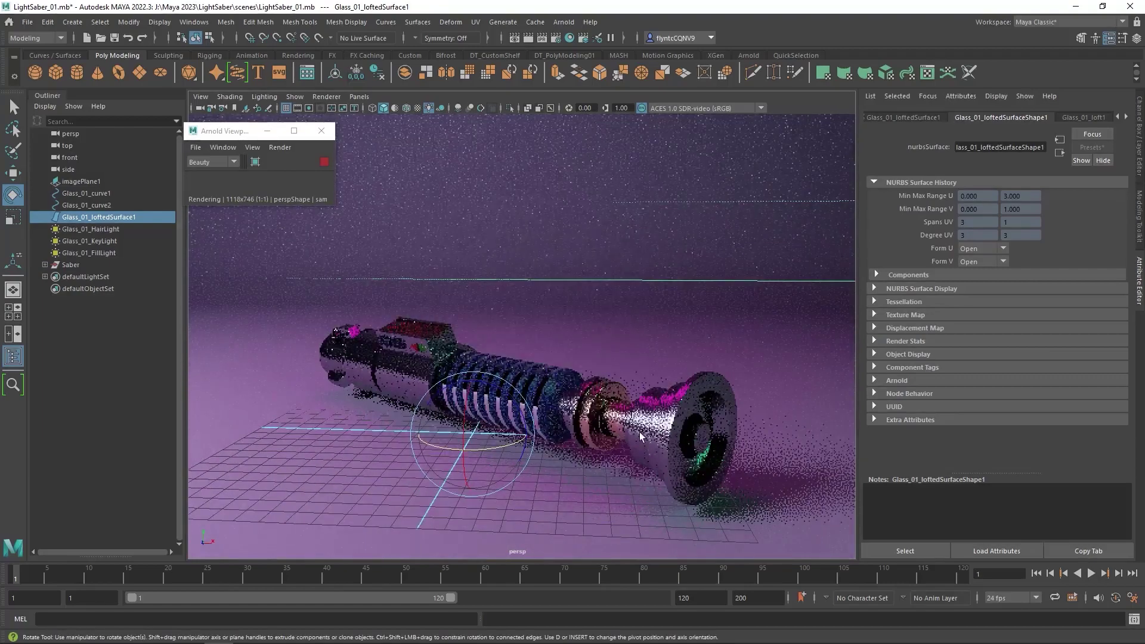
{"action": "left_click", "coordinate": [578, 394]}
{"action": "key", "text": "f"}
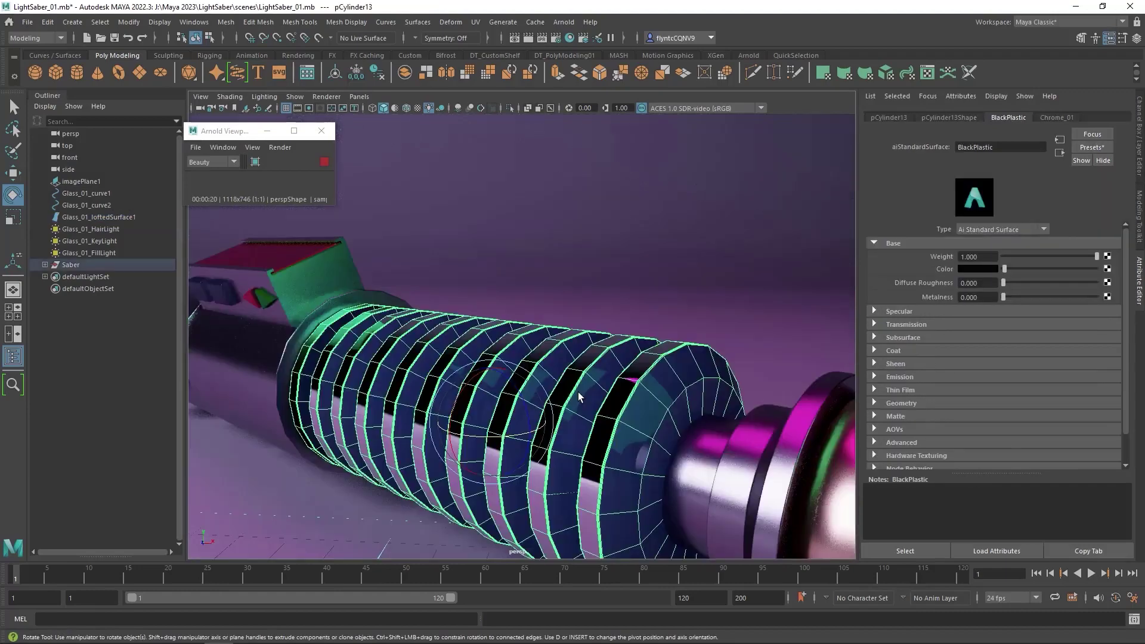
Drop BlackPlastic's subsurface weight to 0.000, then clear the selection and pick the saber hilt
{"action": "left_click", "coordinate": [875, 337]}
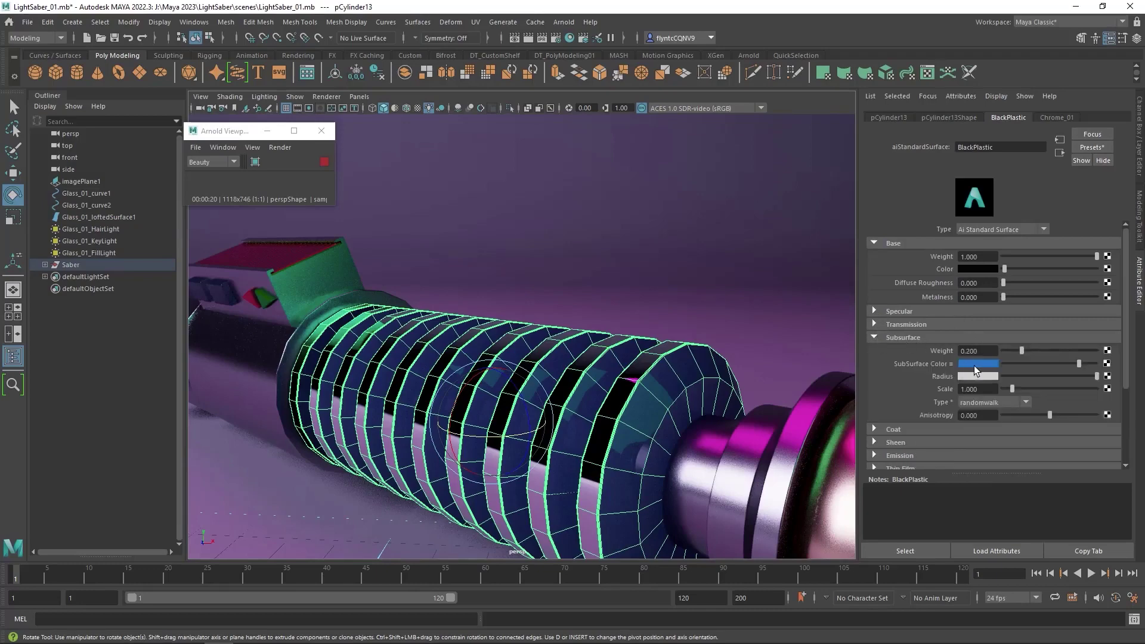
{"action": "left_click_drag", "start_coordinate": [1022, 351], "coordinate": [985, 353]}
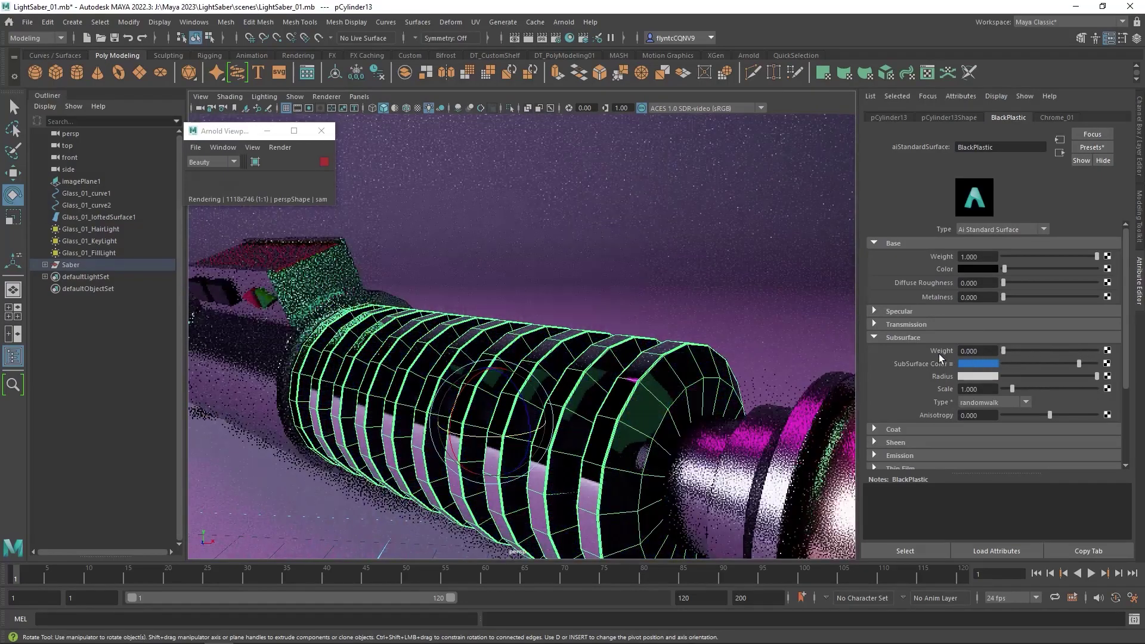
{"action": "left_click", "coordinate": [511, 253]}
{"action": "left_click", "coordinate": [127, 391]}
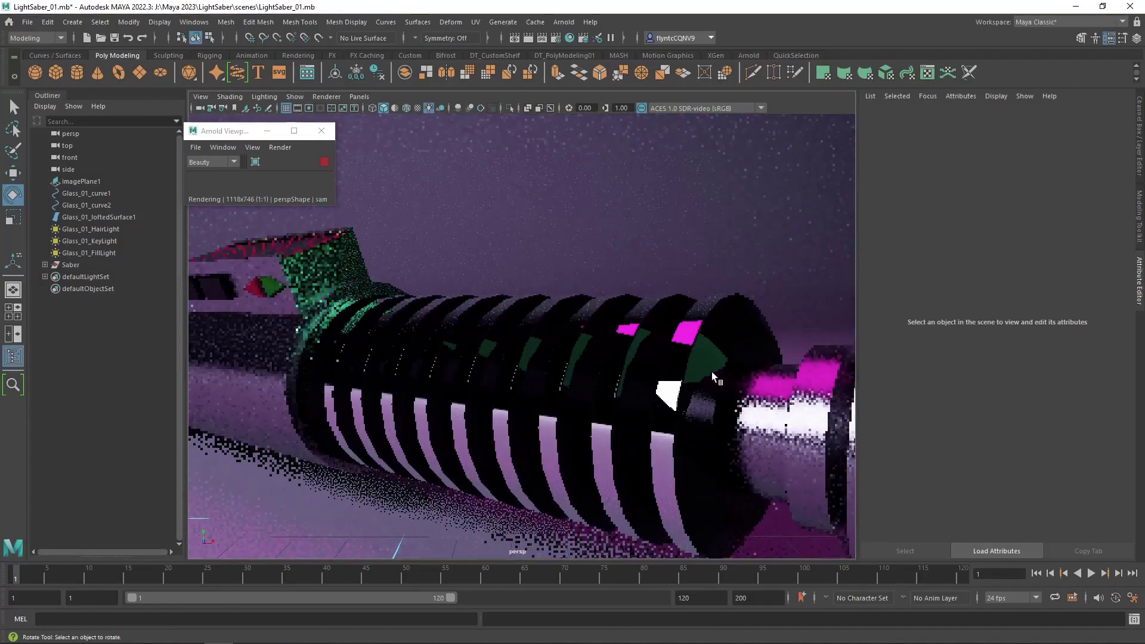
{"action": "left_click", "coordinate": [712, 366]}
Reselect the hilt and raise BlackPlastic's specular weight to 0.690 and roughness to 0.452
{"action": "left_click", "coordinate": [664, 240]}
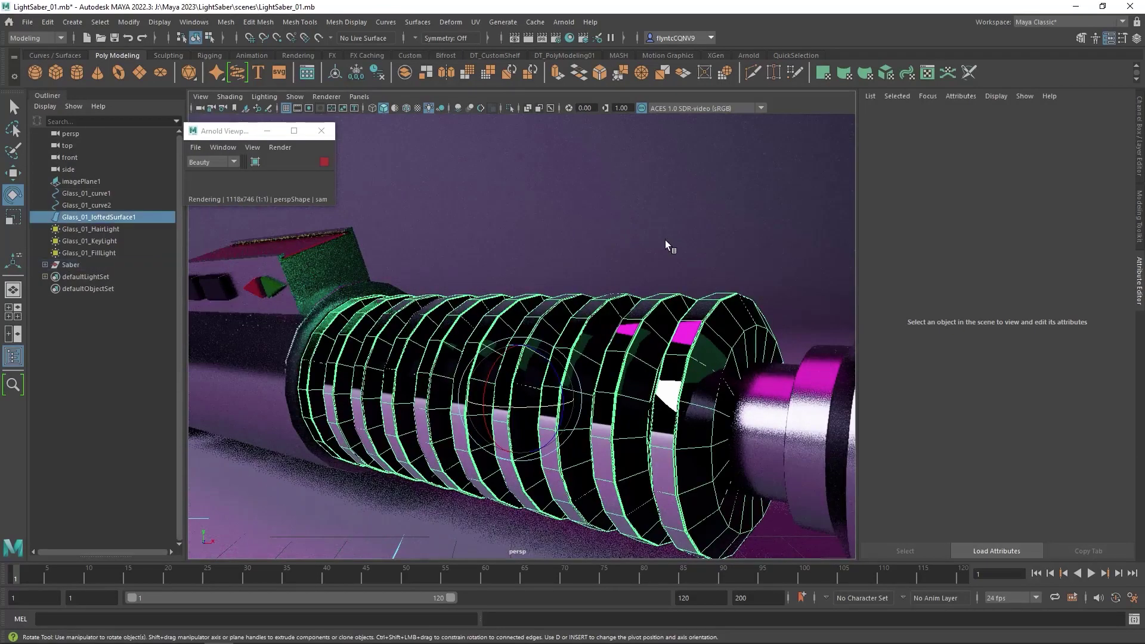
{"action": "left_click", "coordinate": [720, 353]}
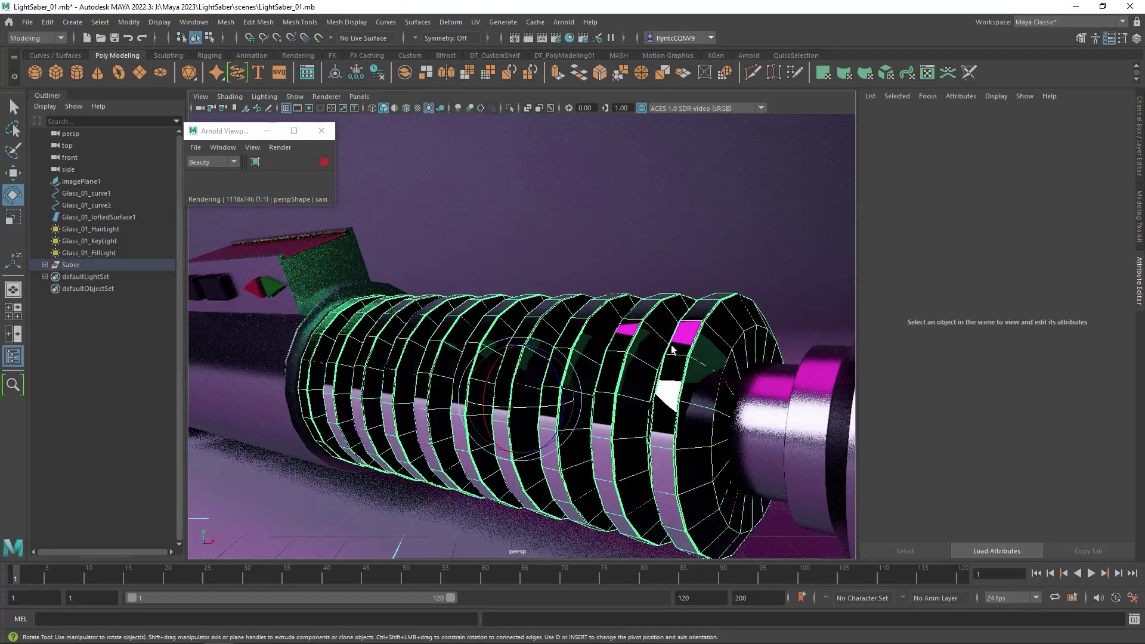
{"action": "left_click", "coordinate": [1017, 118]}
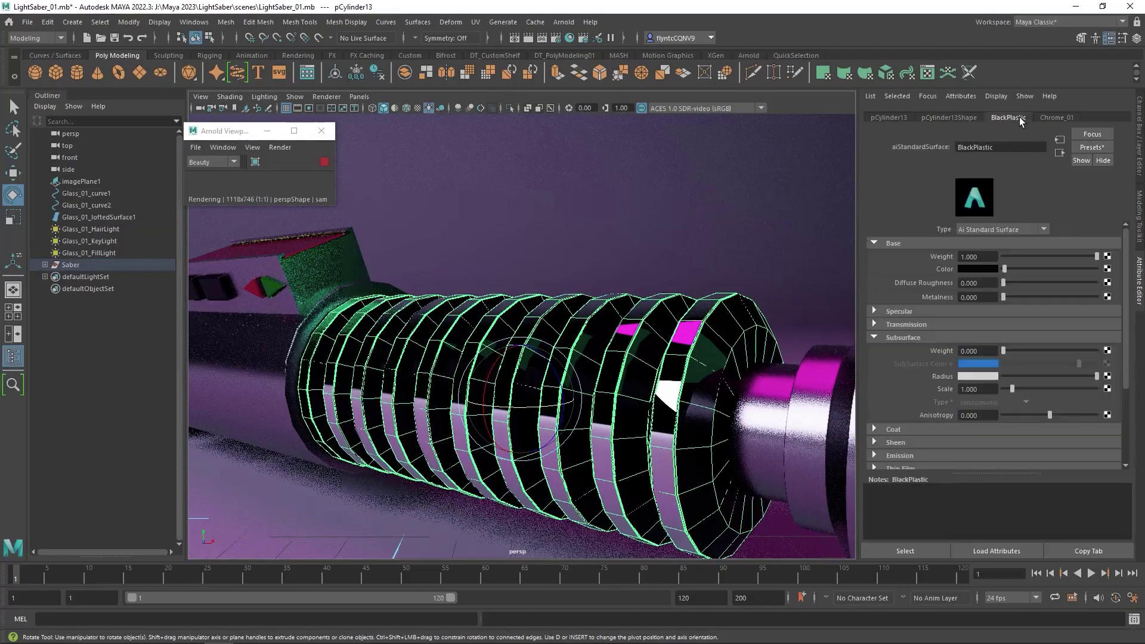
{"action": "left_click", "coordinate": [872, 338]}
{"action": "left_click", "coordinate": [875, 311]}
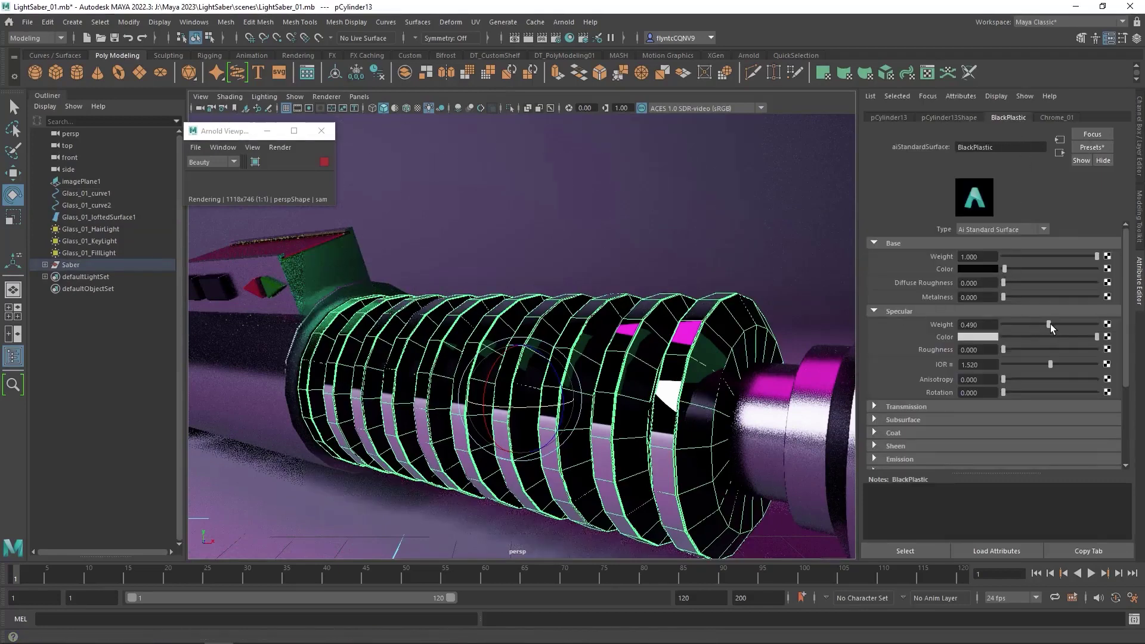
{"action": "left_click_drag", "start_coordinate": [1051, 324], "coordinate": [1068, 324]}
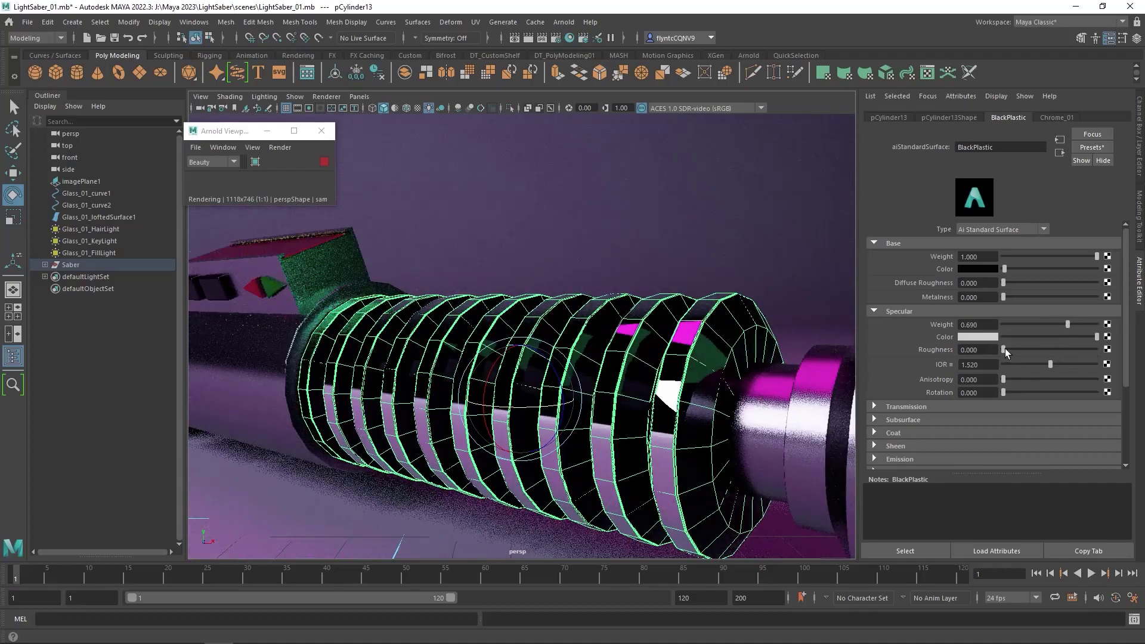
{"action": "left_click_drag", "start_coordinate": [1005, 349], "coordinate": [1046, 349]}
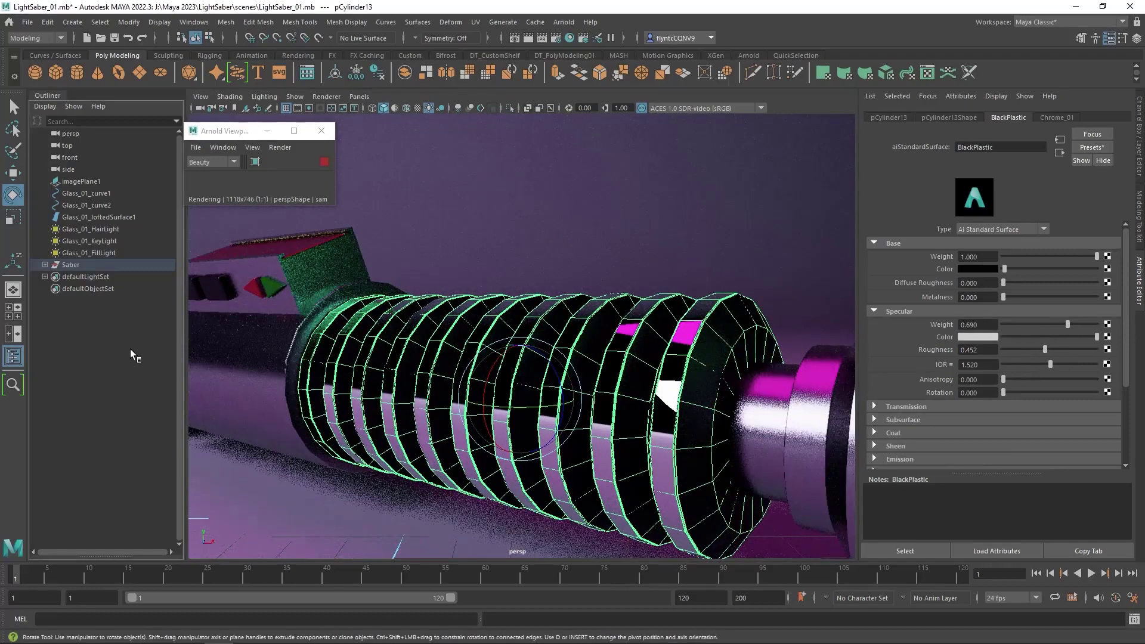
Orbit and dolly the camera to frame the full hilt on the purple backdrop, nothing selected
{"action": "left_click", "coordinate": [531, 173]}
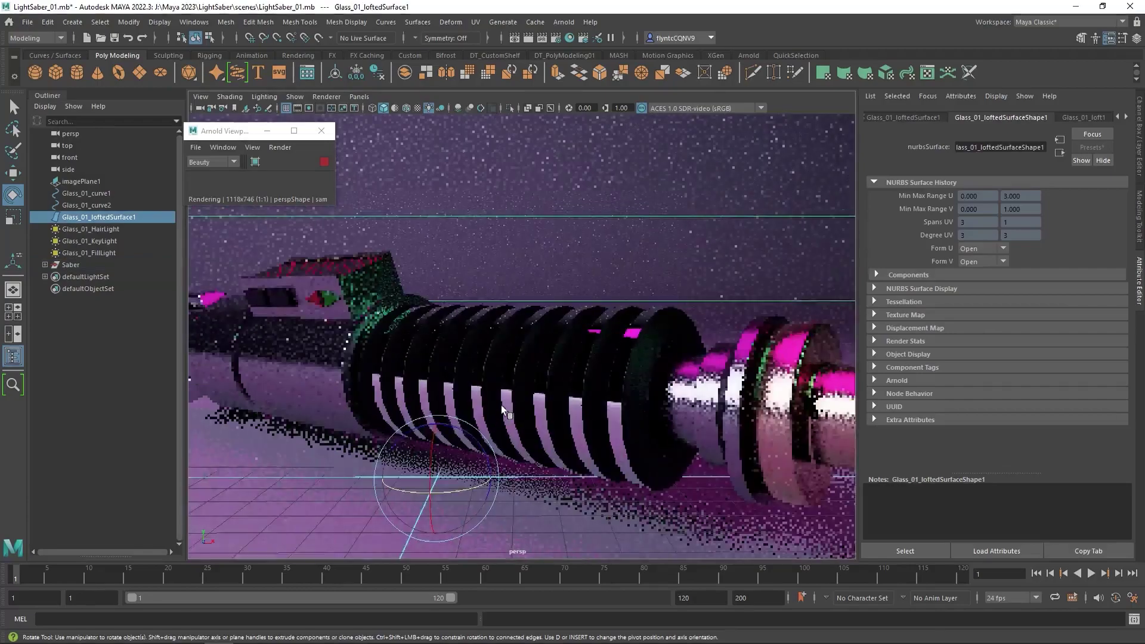
{"action": "left_click_drag", "start_coordinate": [502, 410], "coordinate": [629, 407], "text": "alt"}
{"action": "right_click_drag", "start_coordinate": [631, 342], "coordinate": [609, 298], "text": "alt"}
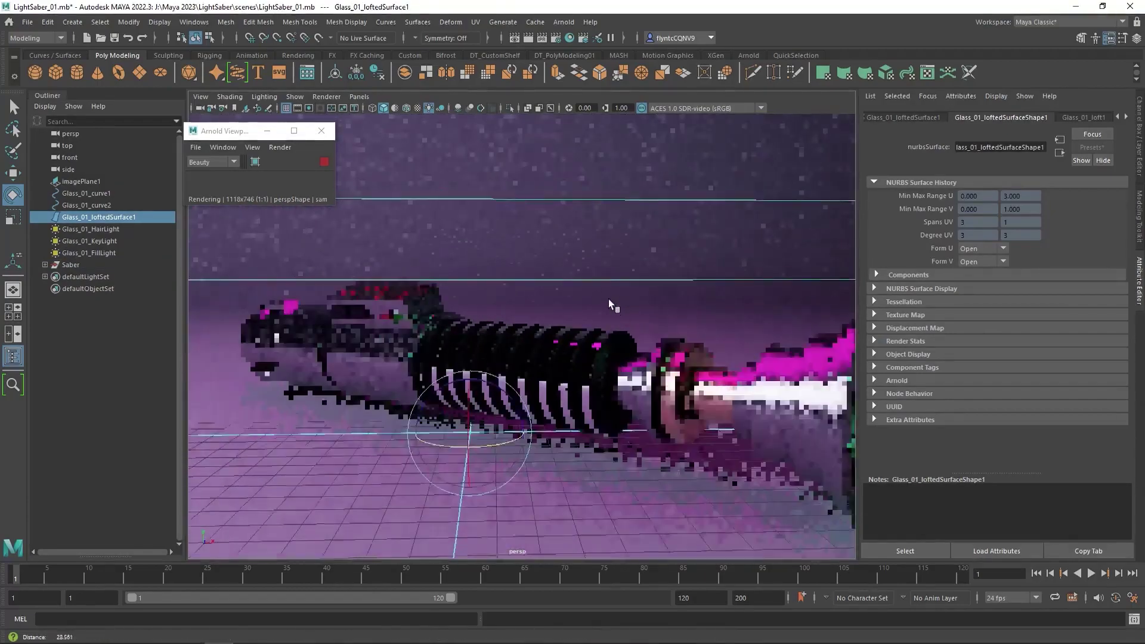
{"action": "left_click_drag", "start_coordinate": [608, 299], "coordinate": [667, 353], "text": "alt"}
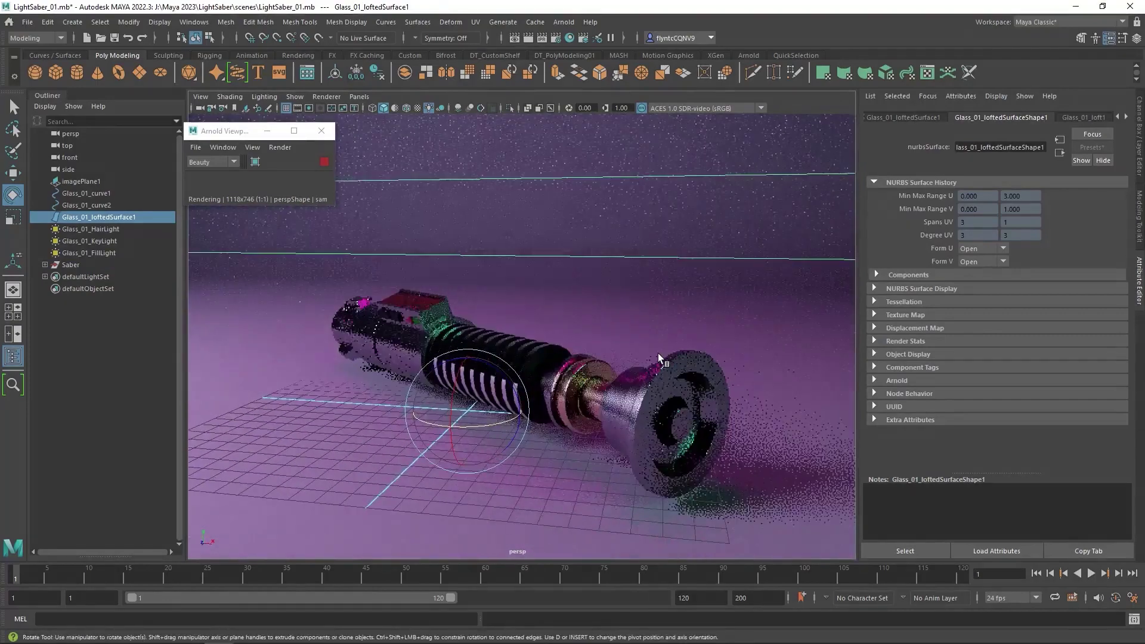
{"action": "left_click", "coordinate": [658, 353]}
{"action": "scroll", "coordinate": [695, 418], "scroll_direction": "up", "scroll_amount": 2}
{"action": "scroll", "coordinate": [687, 417], "scroll_direction": "up", "scroll_amount": 1}
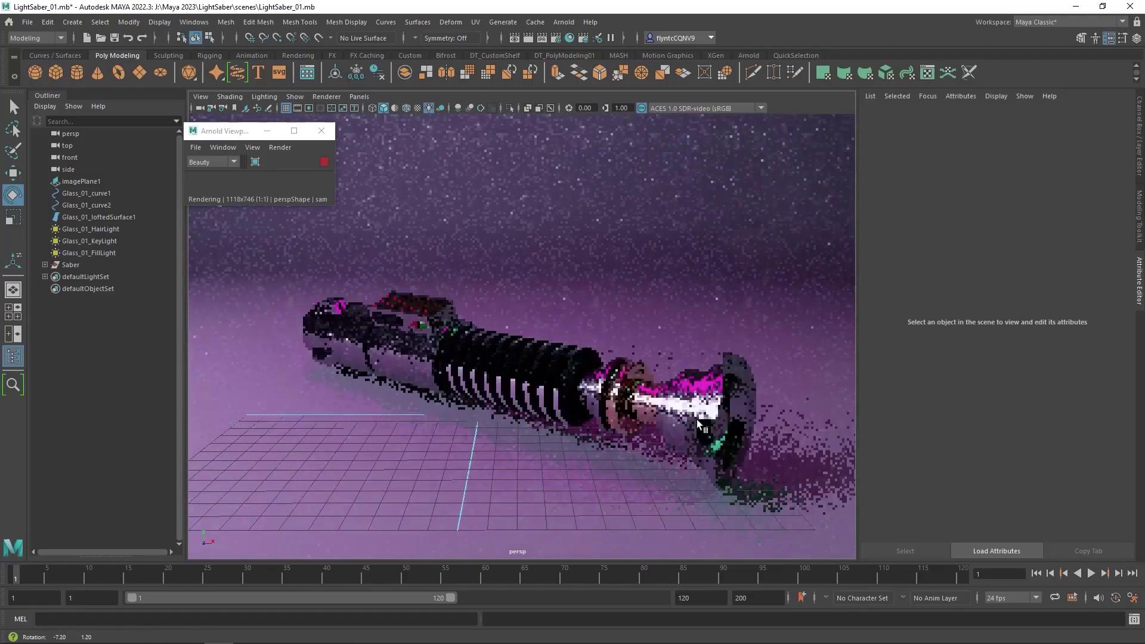
{"action": "scroll", "coordinate": [707, 425], "scroll_direction": "up", "scroll_amount": 1}
{"action": "left_click_drag", "start_coordinate": [707, 421], "coordinate": [689, 413], "text": "alt"}
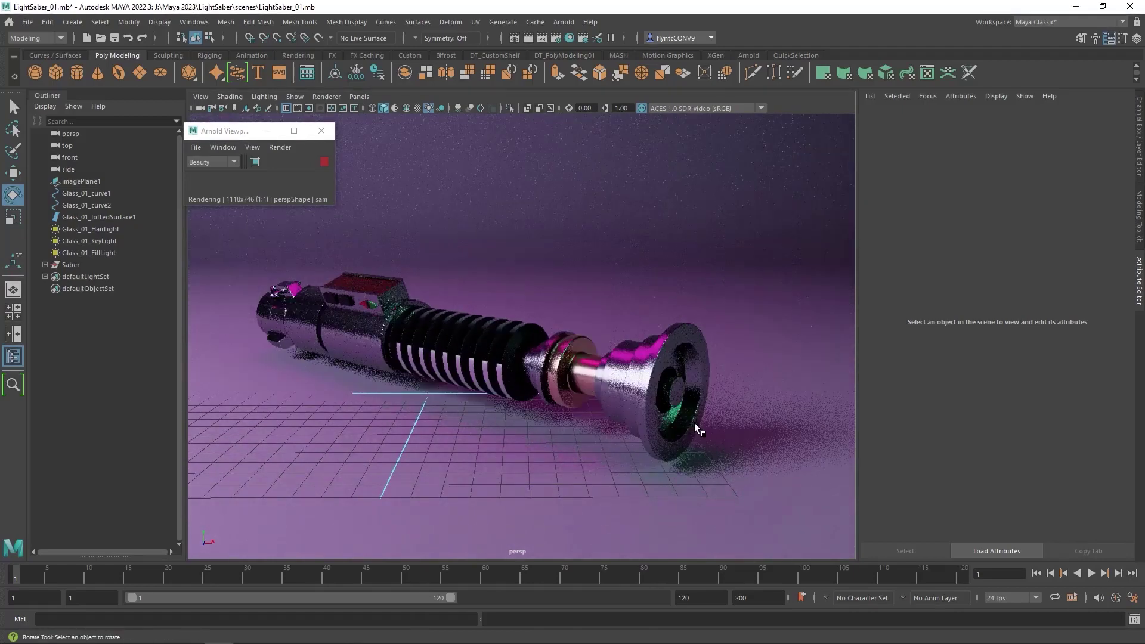